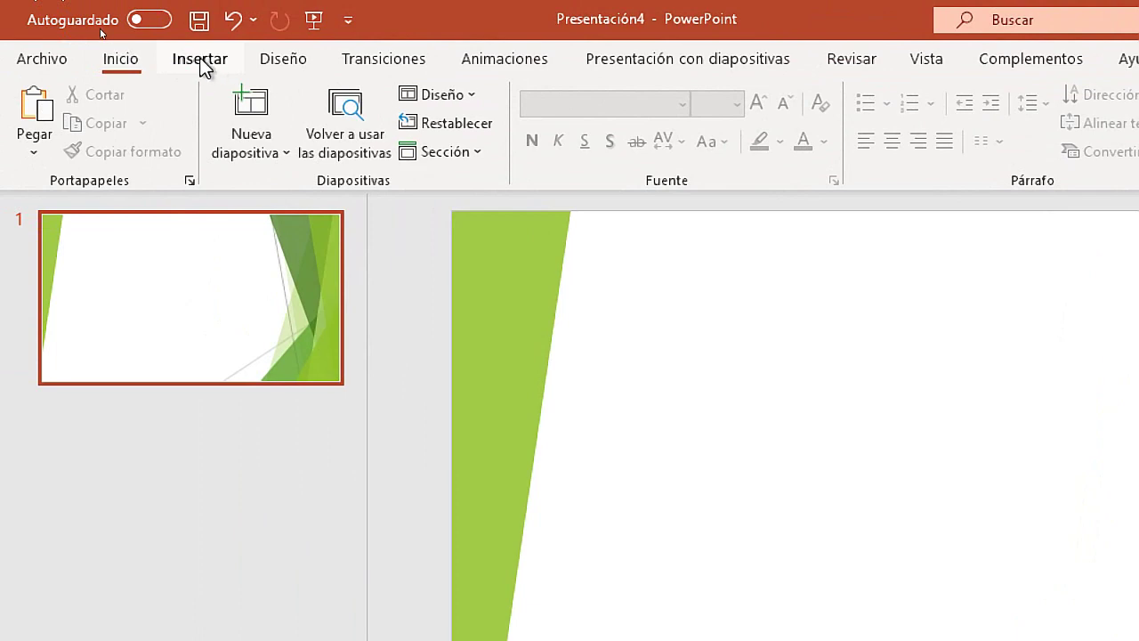
Step: Start inserting a video stored on this PC via Insertar > Vídeo > Vídeo en Mi PC
click(201, 65)
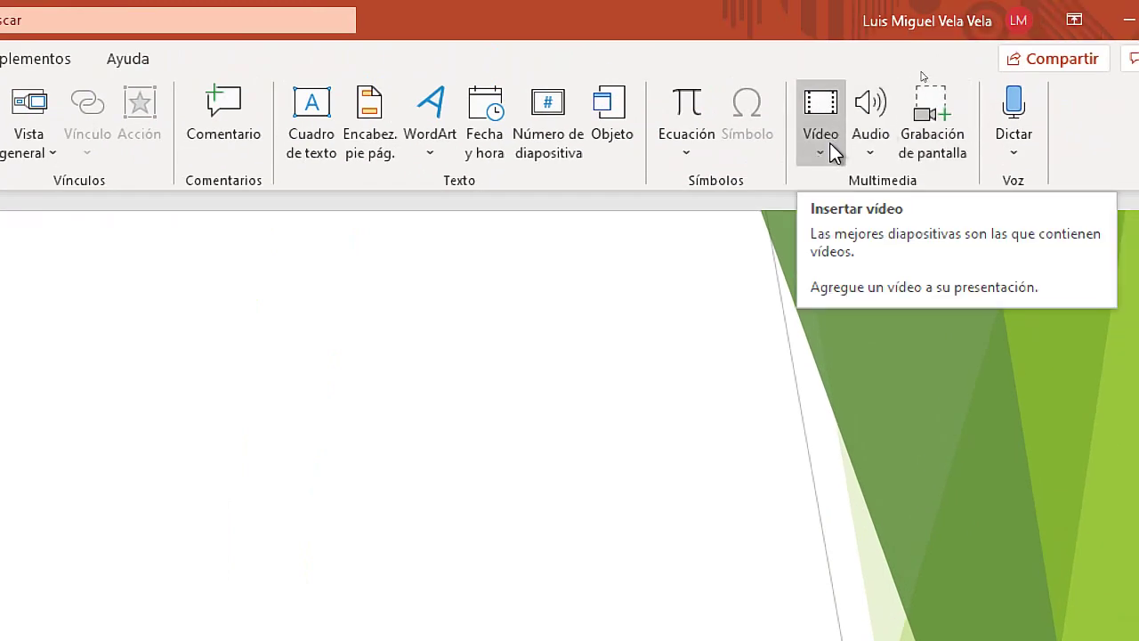
click(831, 147)
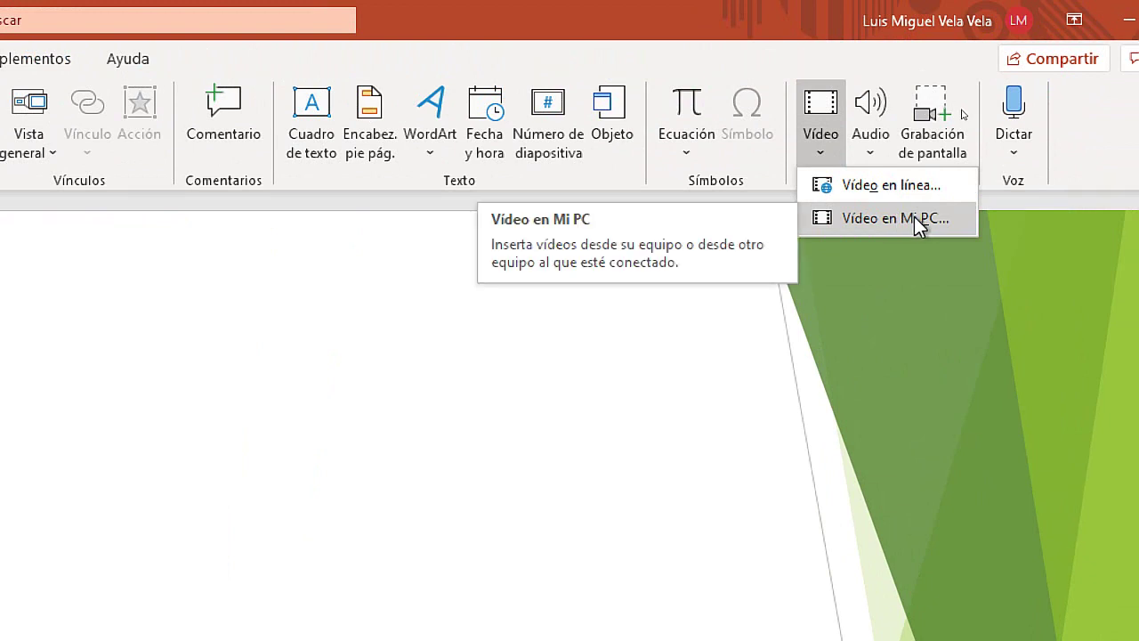
click(894, 220)
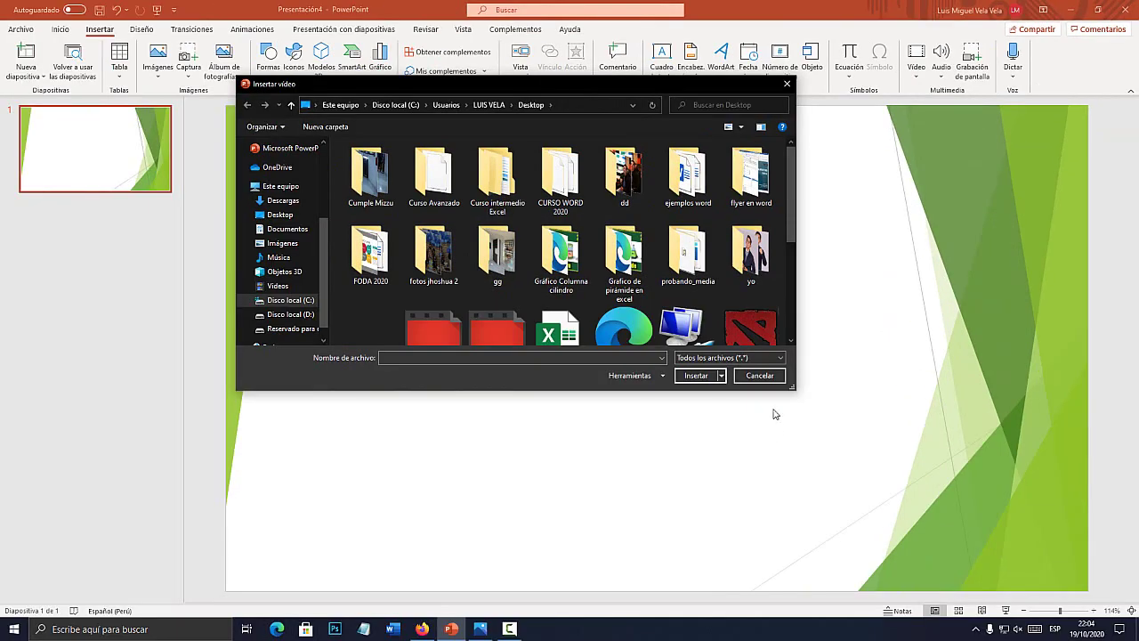
Step: Try inserting probando.webm, then switch to the Firefox support article about the insert error
scroll(788, 204, down, 2)
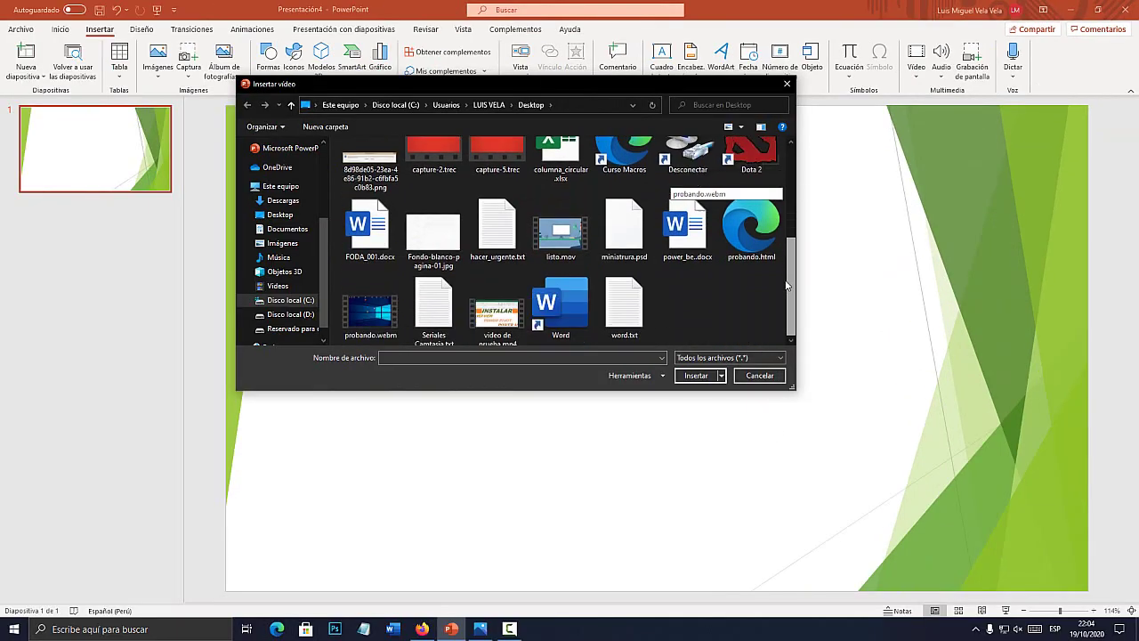
click(374, 316)
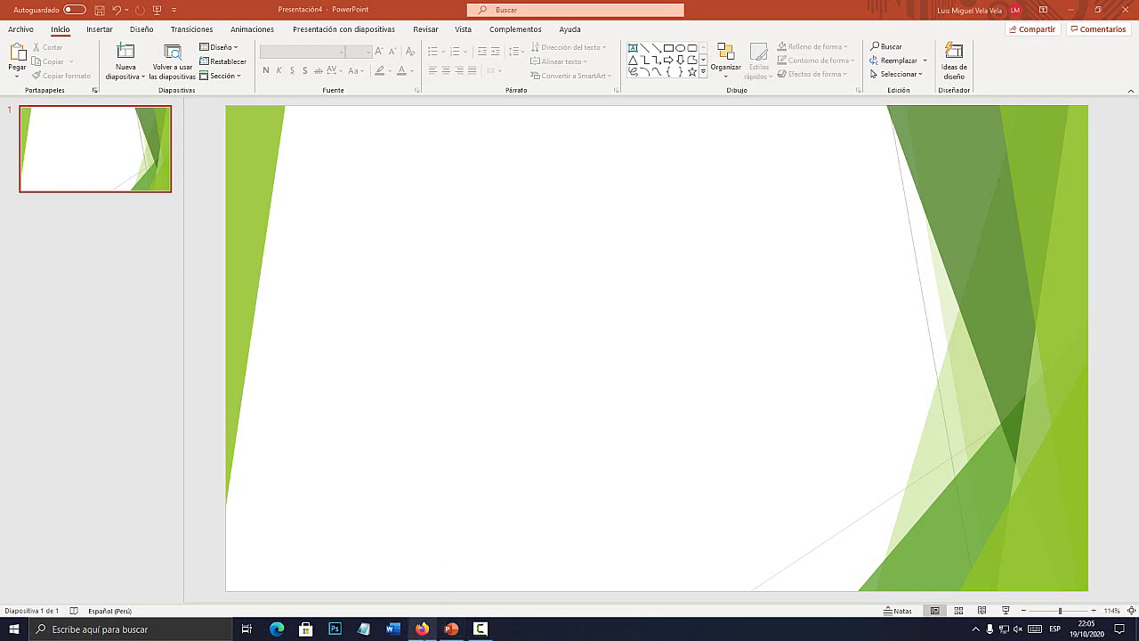
click(422, 628)
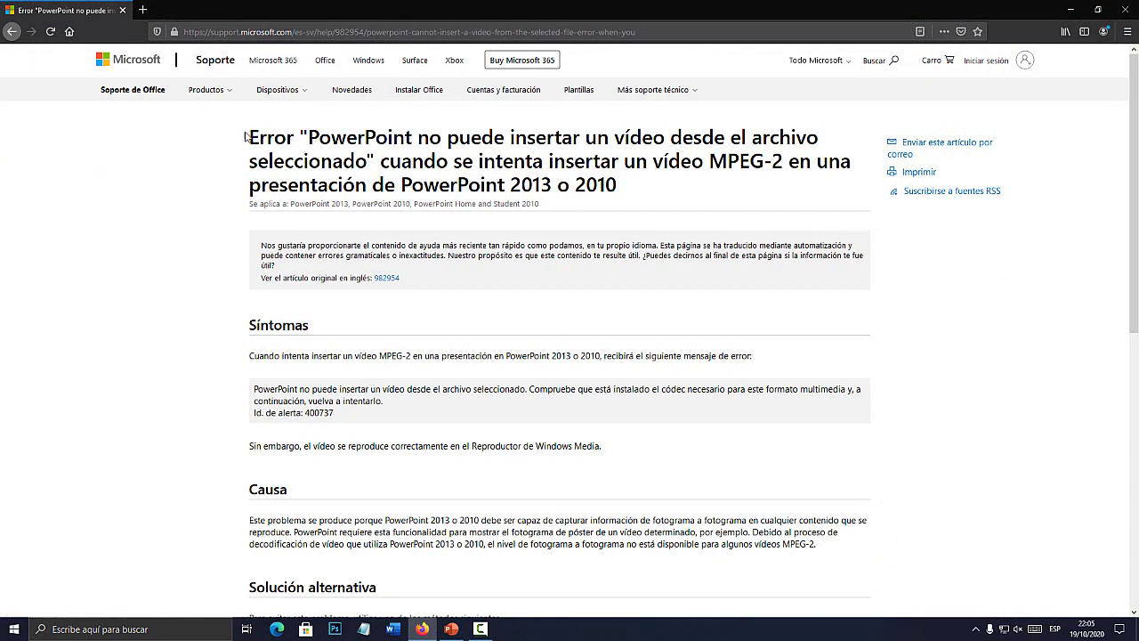
Step: Read the article's title, symptoms and cause sections about the video insert error
drag(506, 137, 567, 156)
click(567, 156)
scroll(204, 399, down, 3)
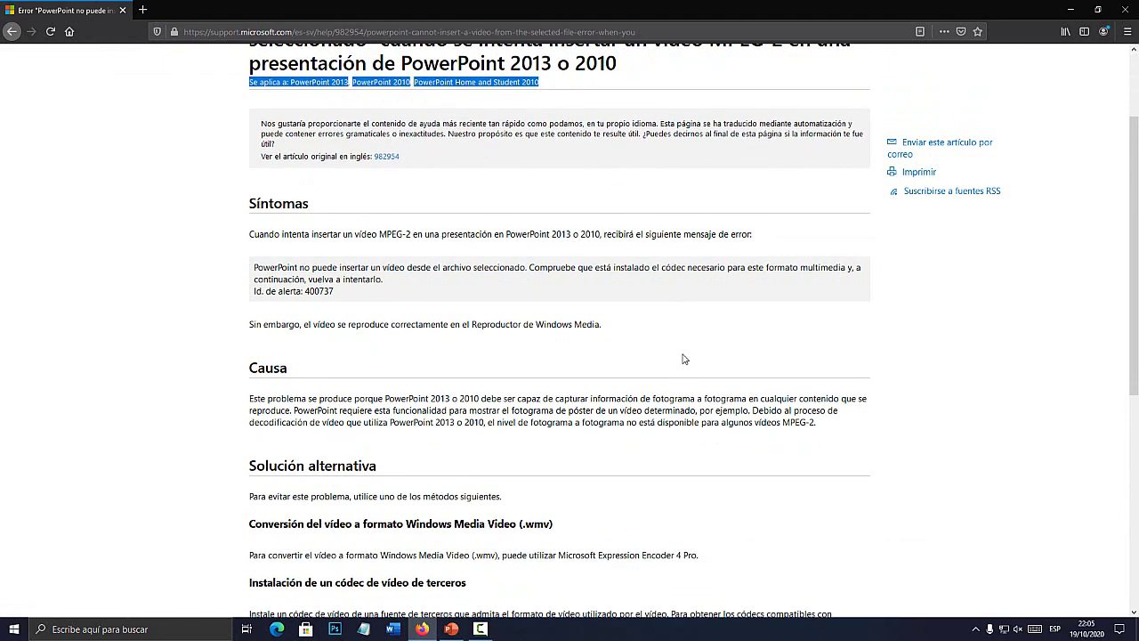
drag(246, 349, 361, 347)
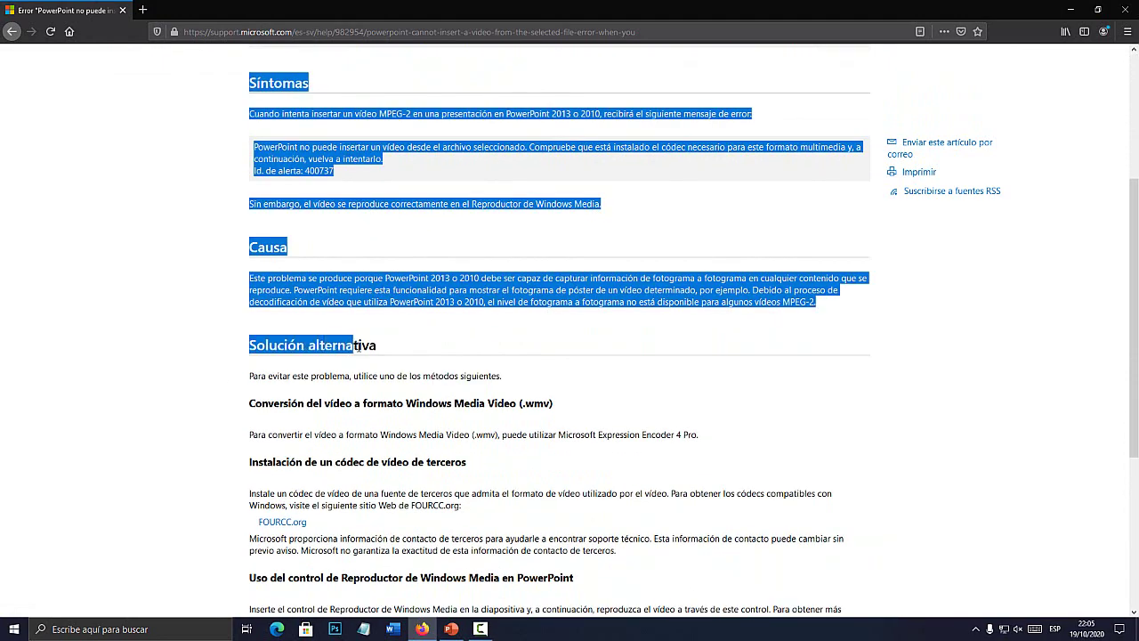
click(372, 349)
drag(553, 403, 432, 403)
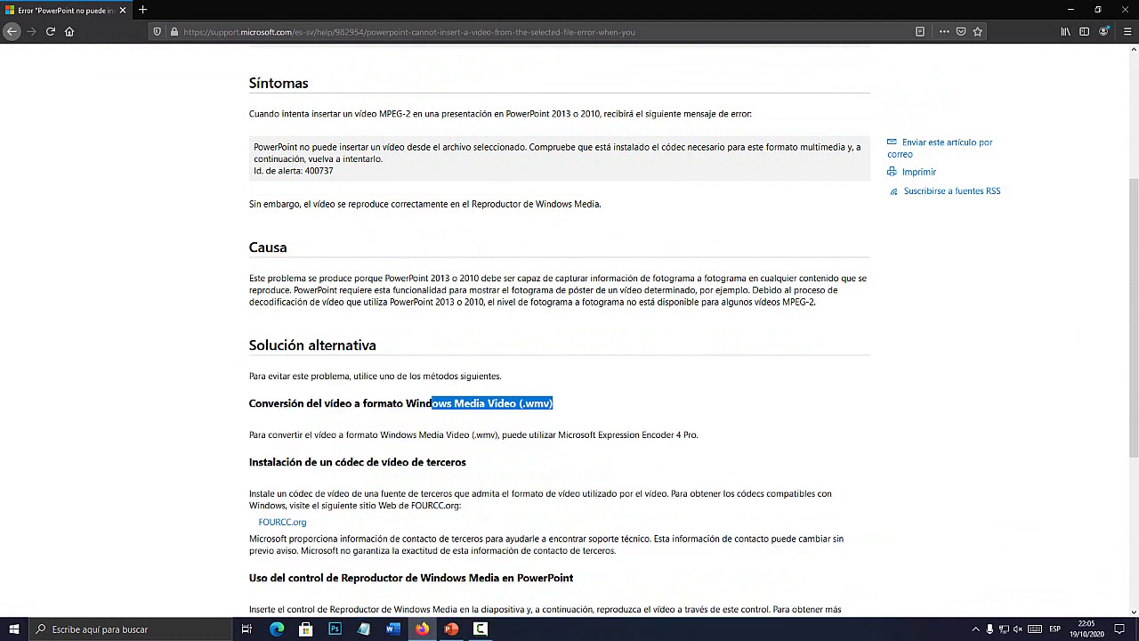
drag(318, 404, 504, 403)
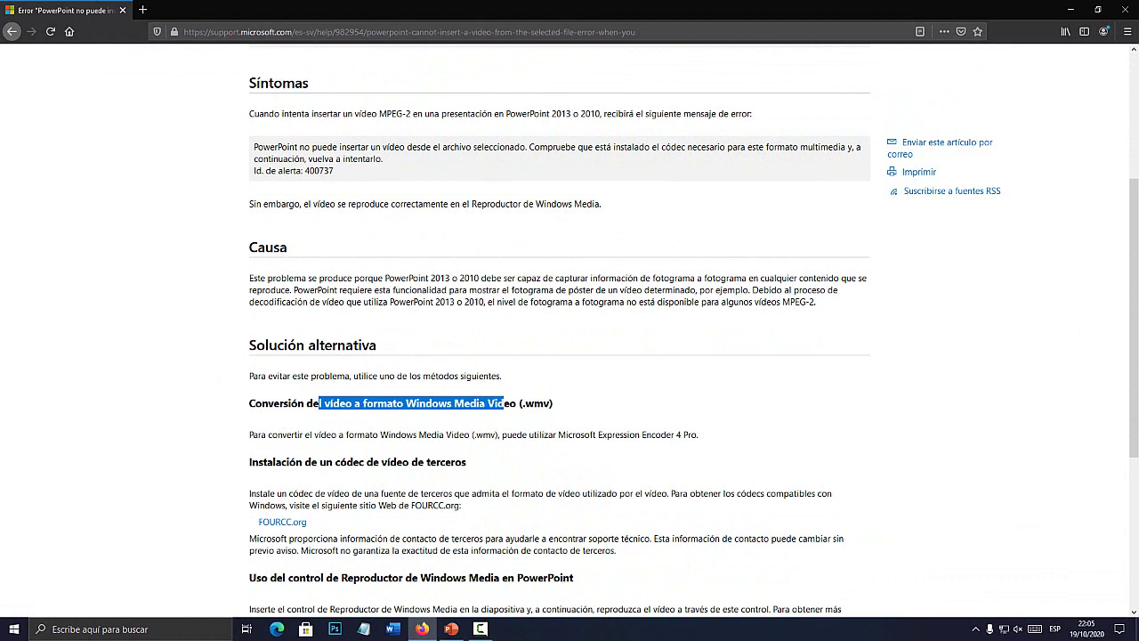
Step: Read the workaround heading recommending conversion to Windows Media Video (.wmv)
scroll(504, 403, down, 1)
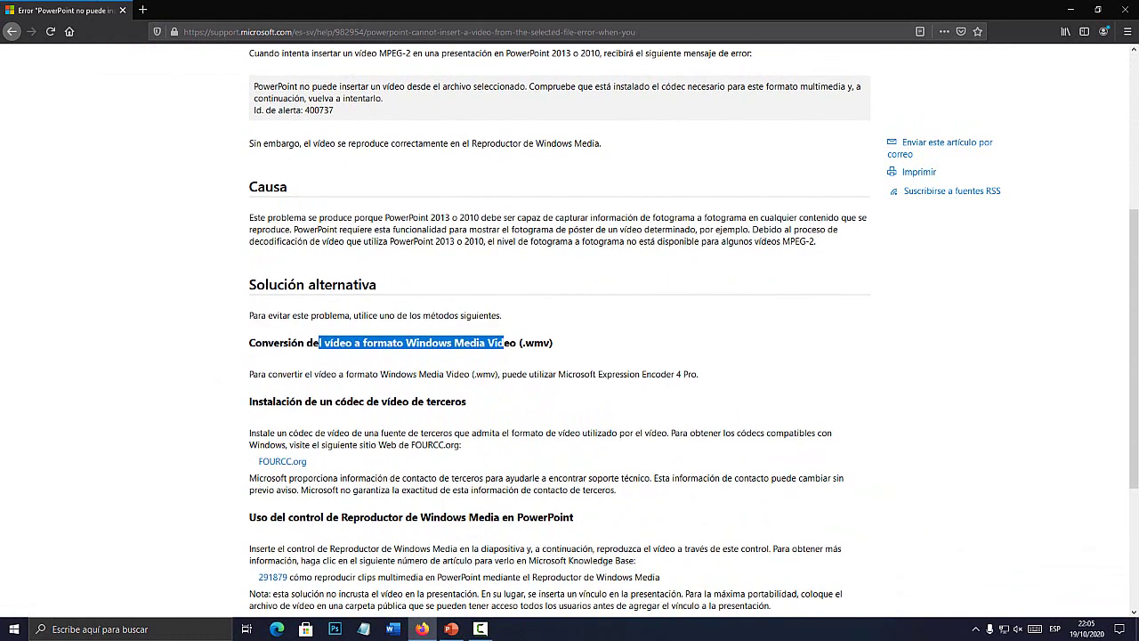
drag(304, 402, 410, 401)
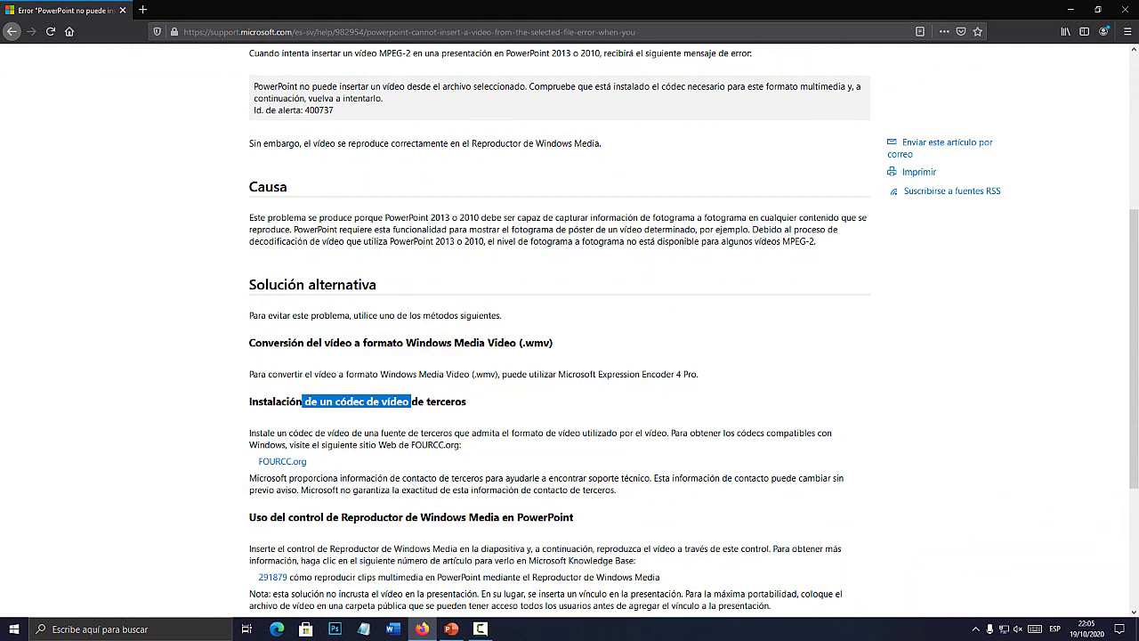
drag(306, 343, 503, 343)
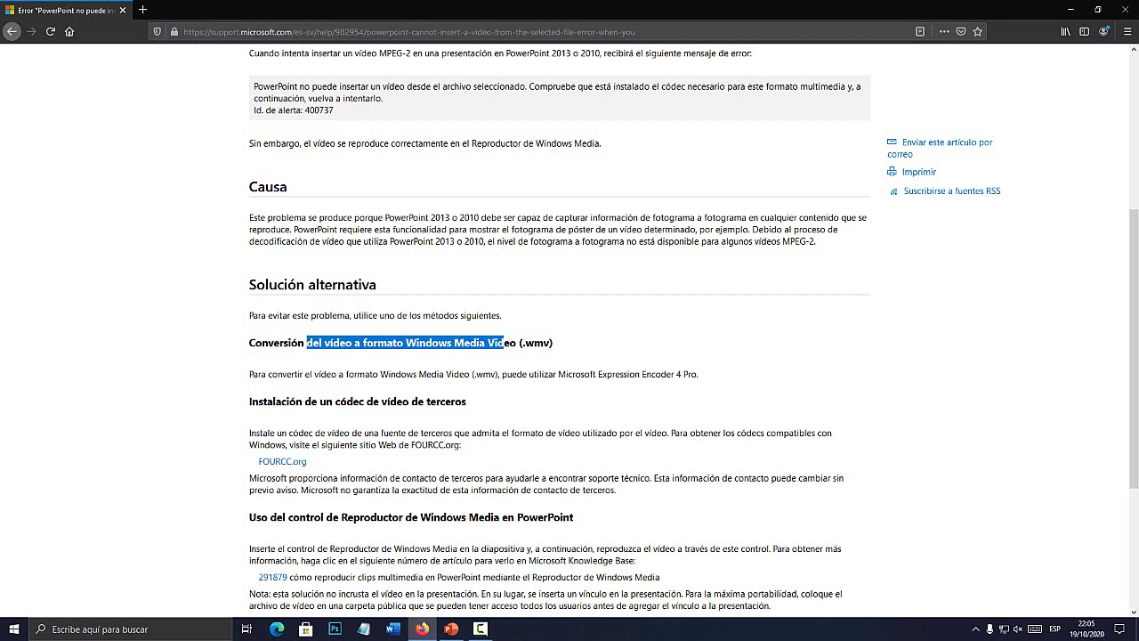
drag(524, 343, 550, 343)
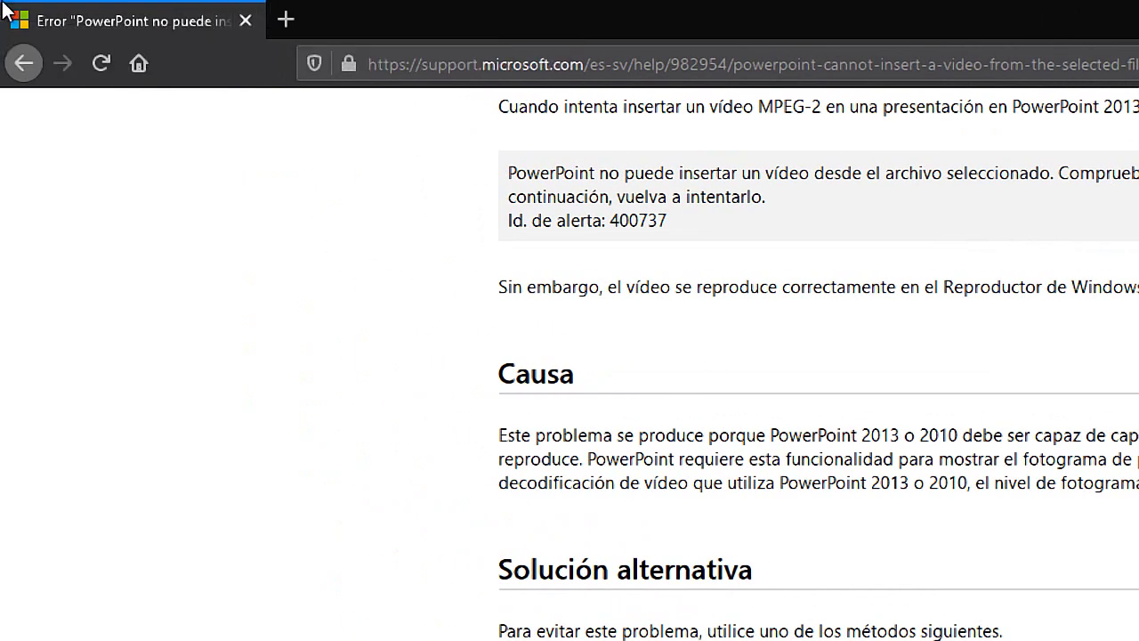
Step: Open google.com in a new tab and search for 'conversor de video'
click(284, 20)
text(goog)
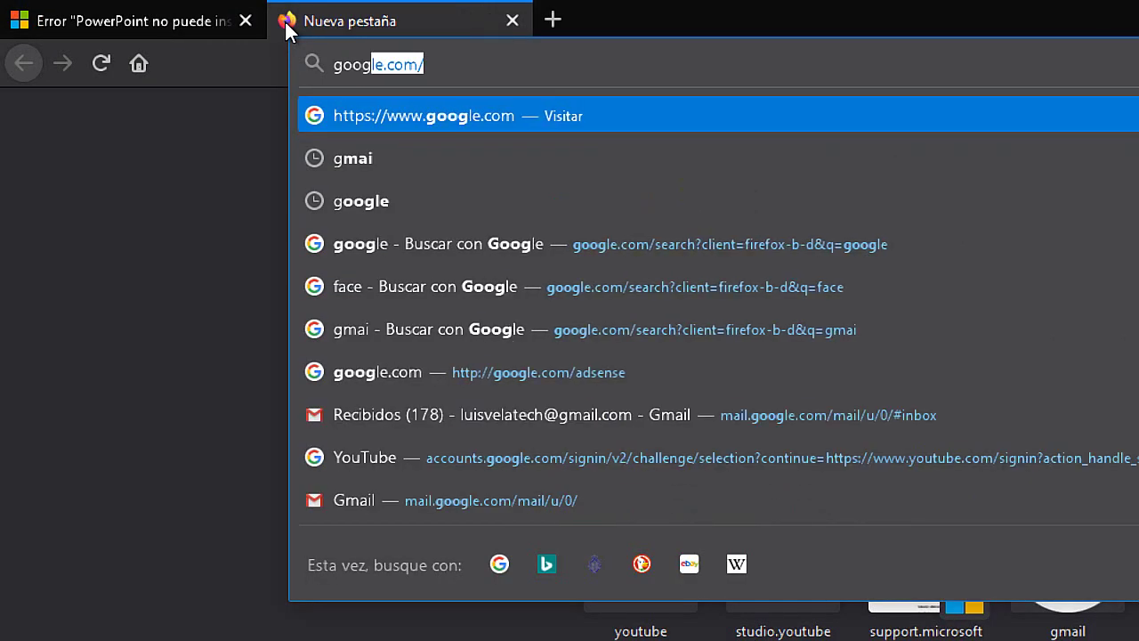
text(le.com)
key(Return)
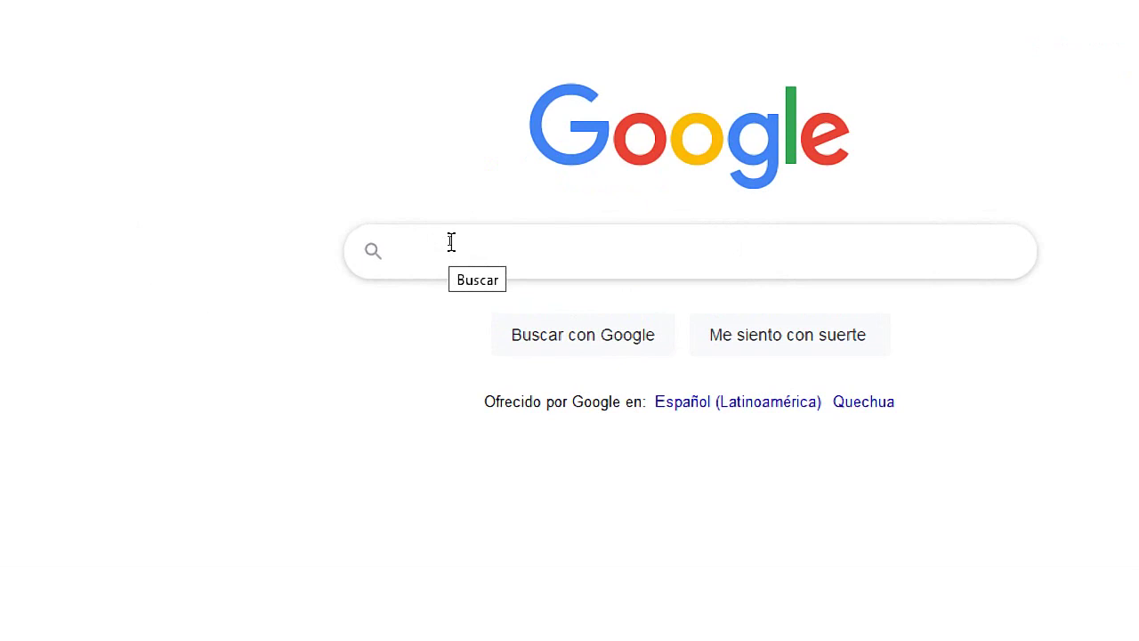
text(c)
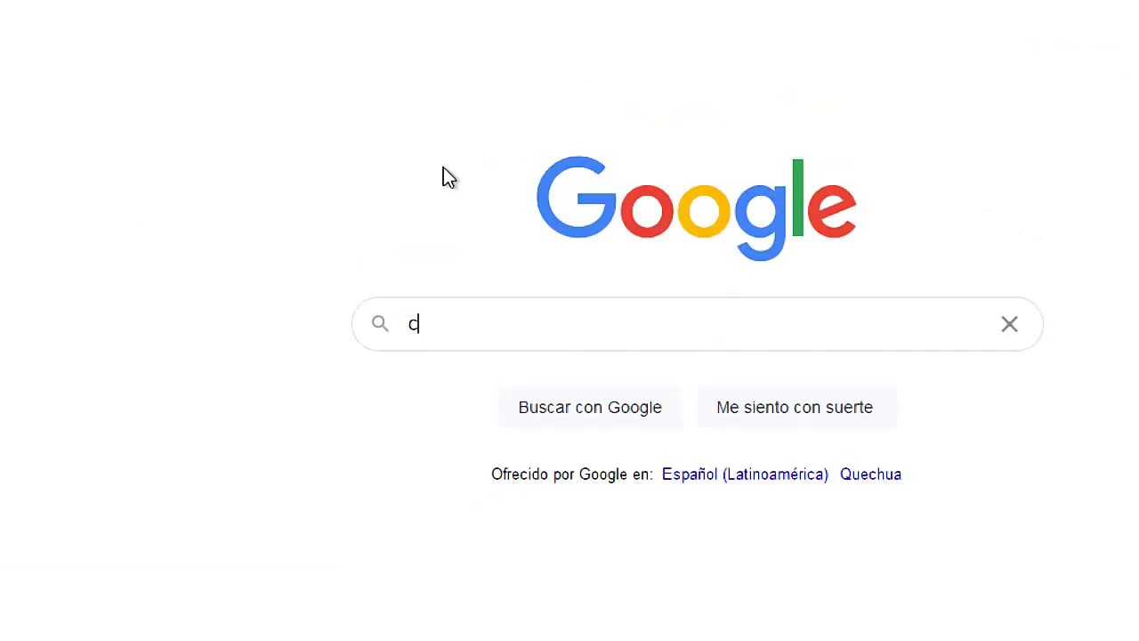
text(onversor de vide)
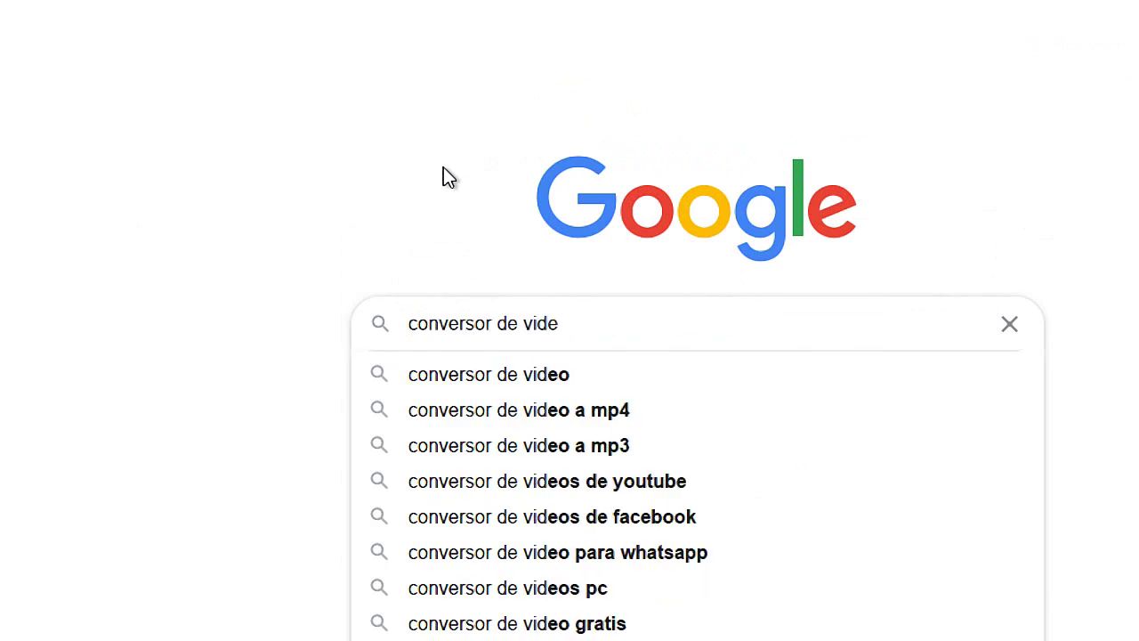
text(o)
key(Return)
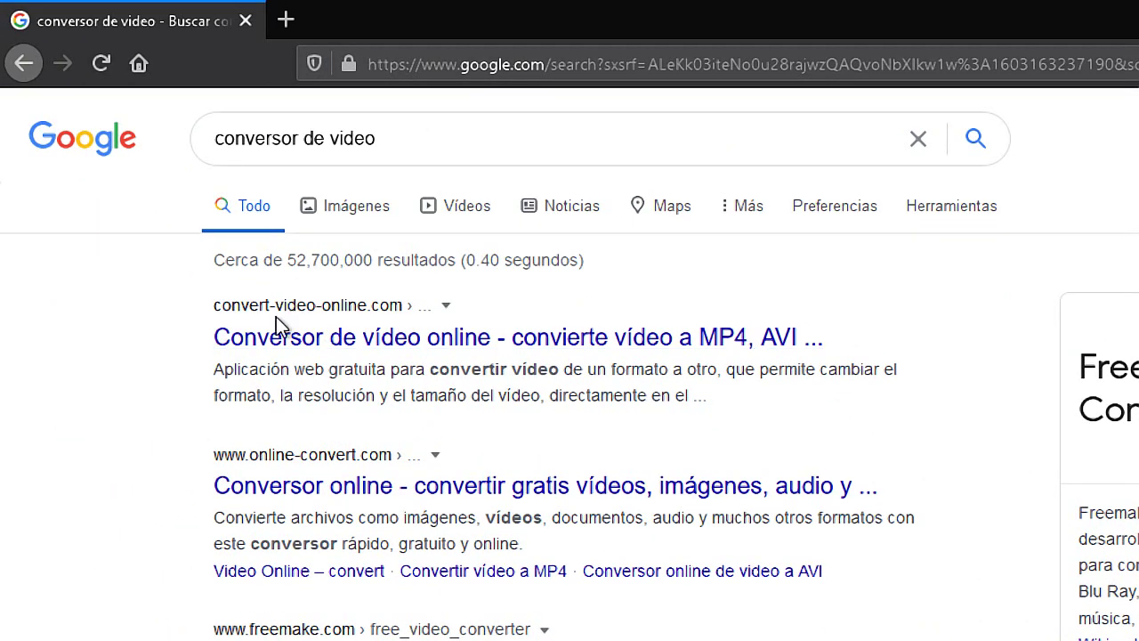
Step: Open the convert-video-online.com result and upload probando.webm to it
click(343, 343)
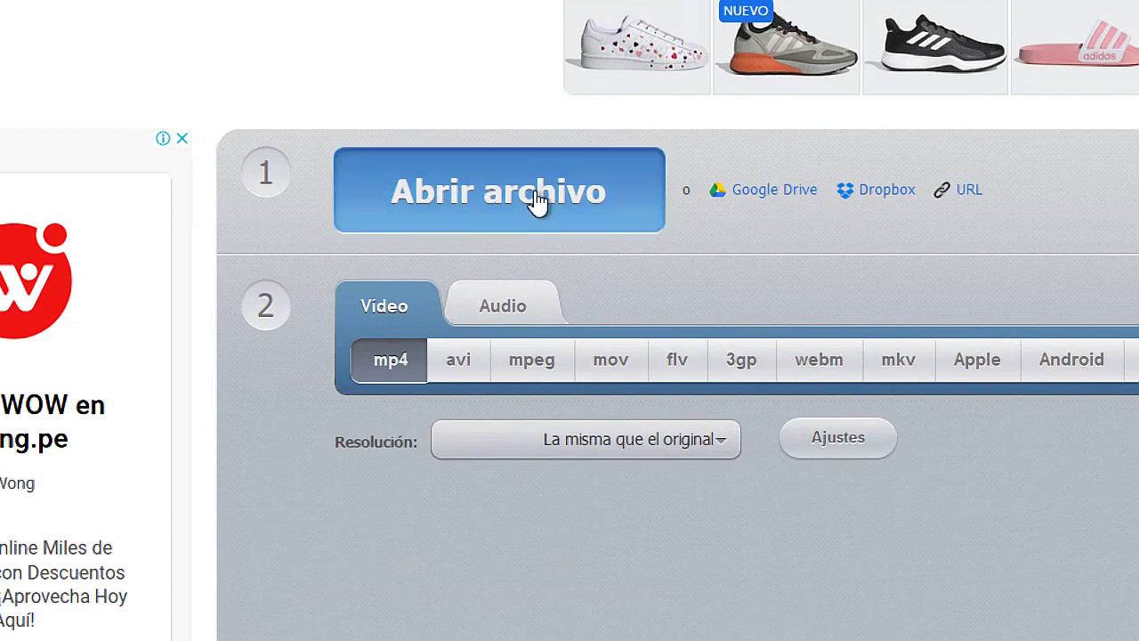
click(537, 202)
scroll(717, 383, down, 1)
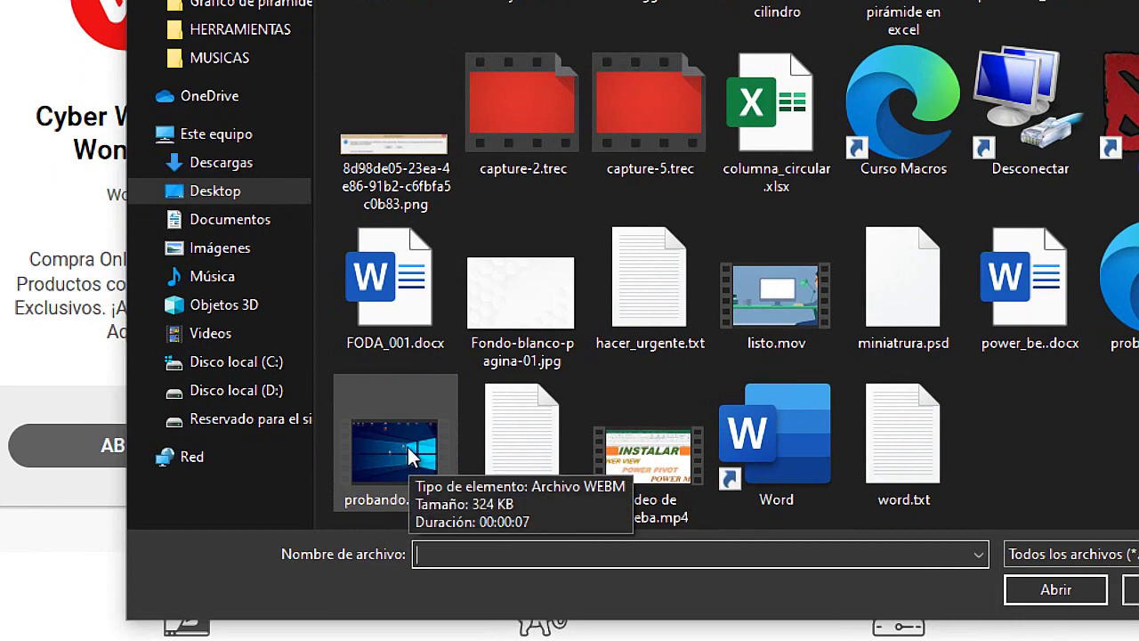
click(392, 452)
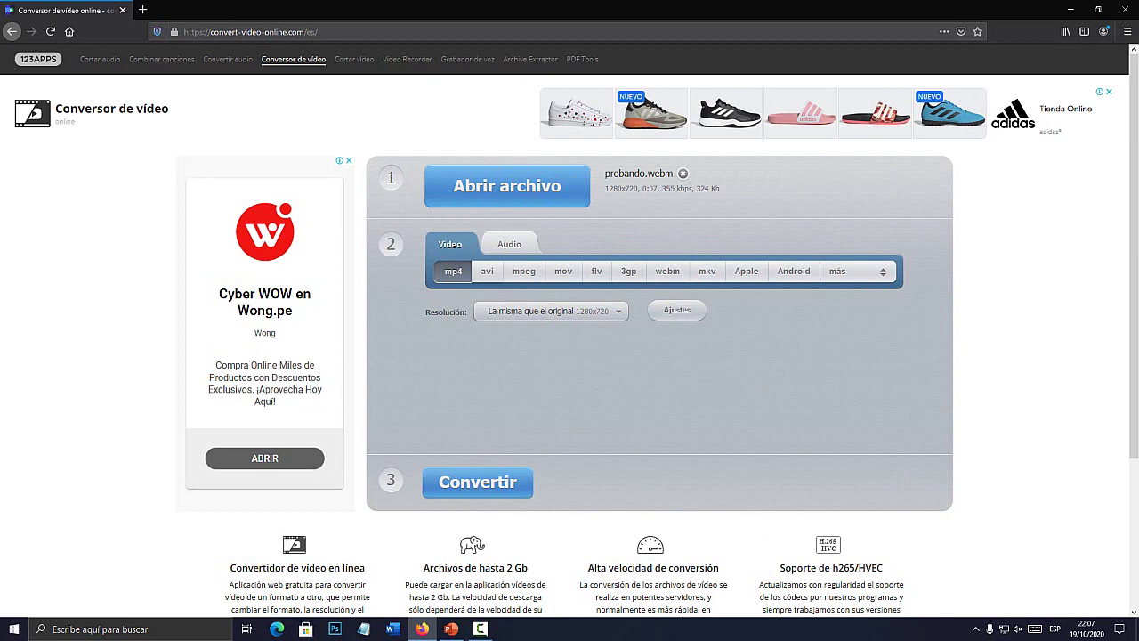
Step: Set the output format to wmv, convert probando.webm, and download the resulting file
click(845, 271)
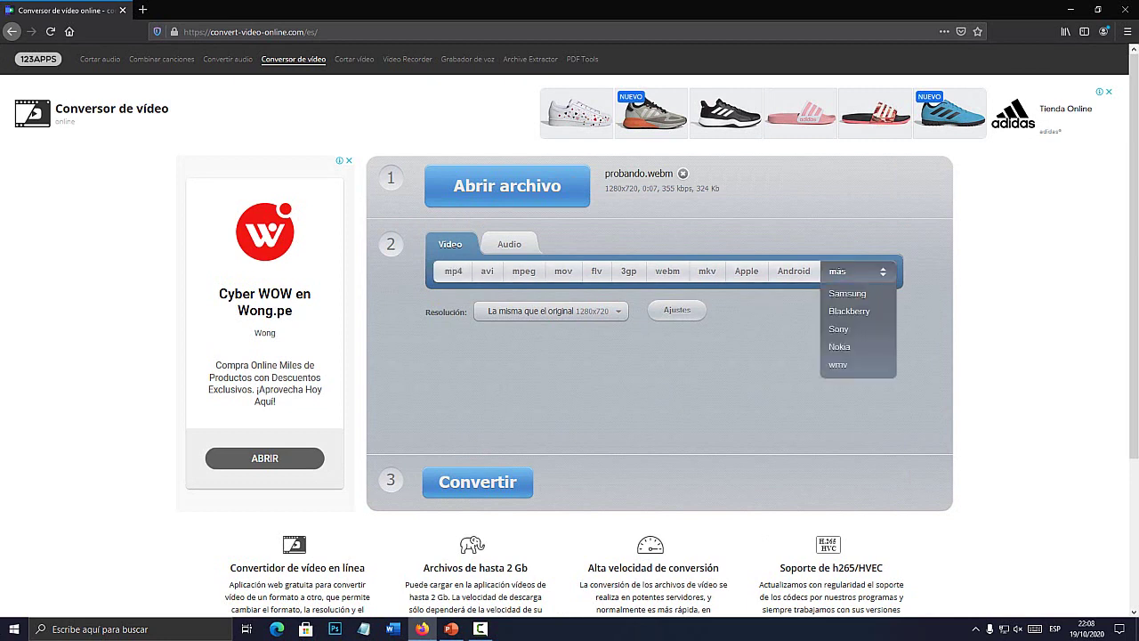
key(Escape)
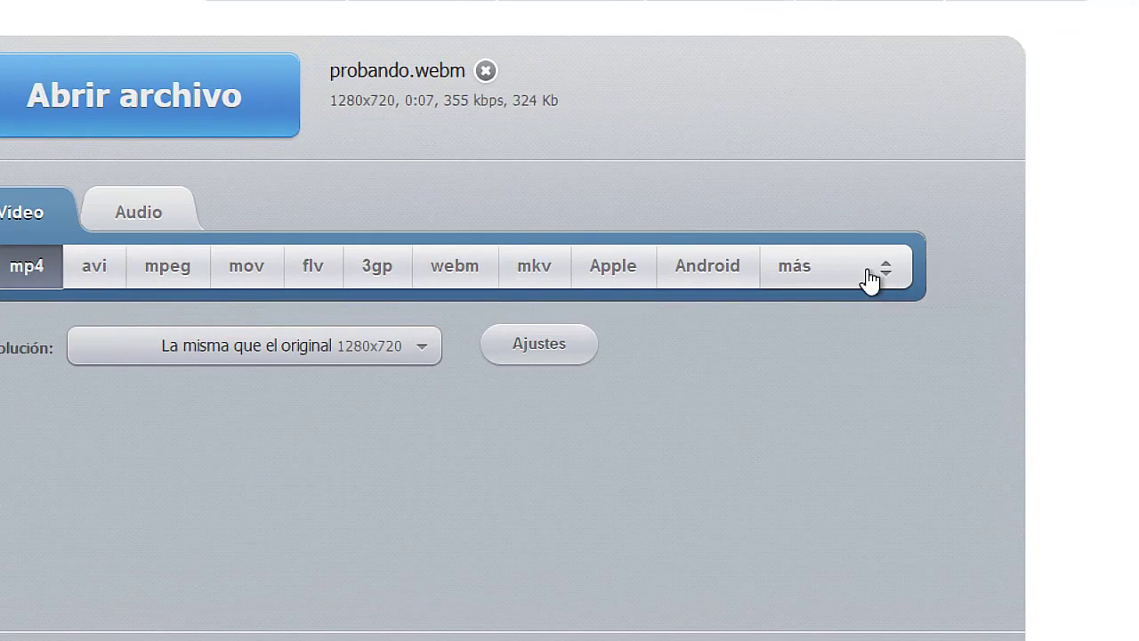
click(876, 276)
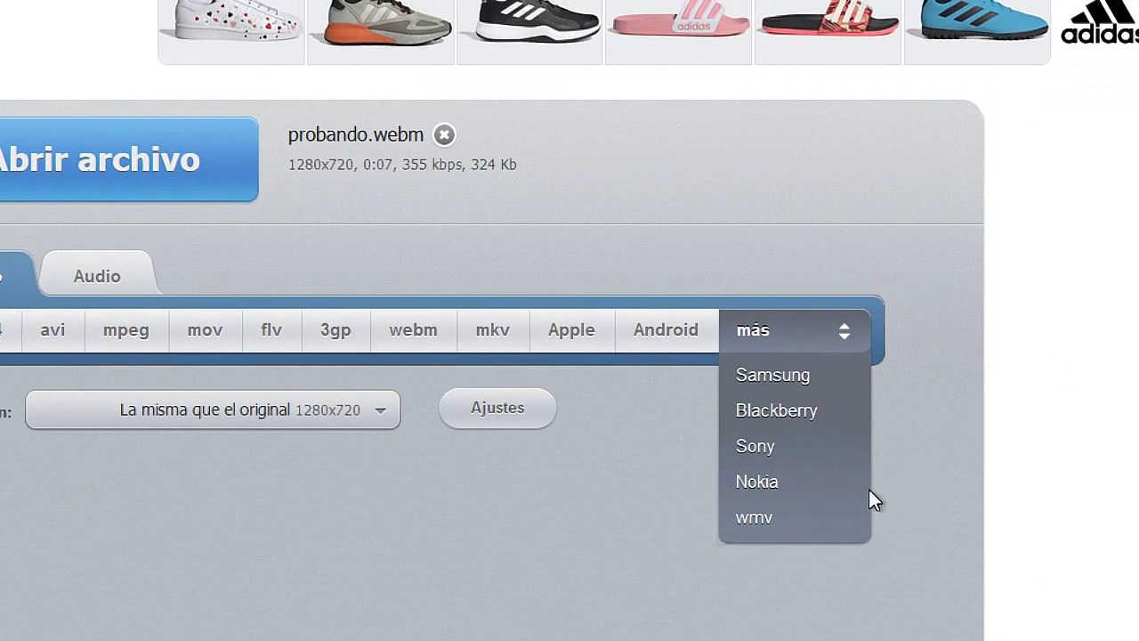
click(764, 522)
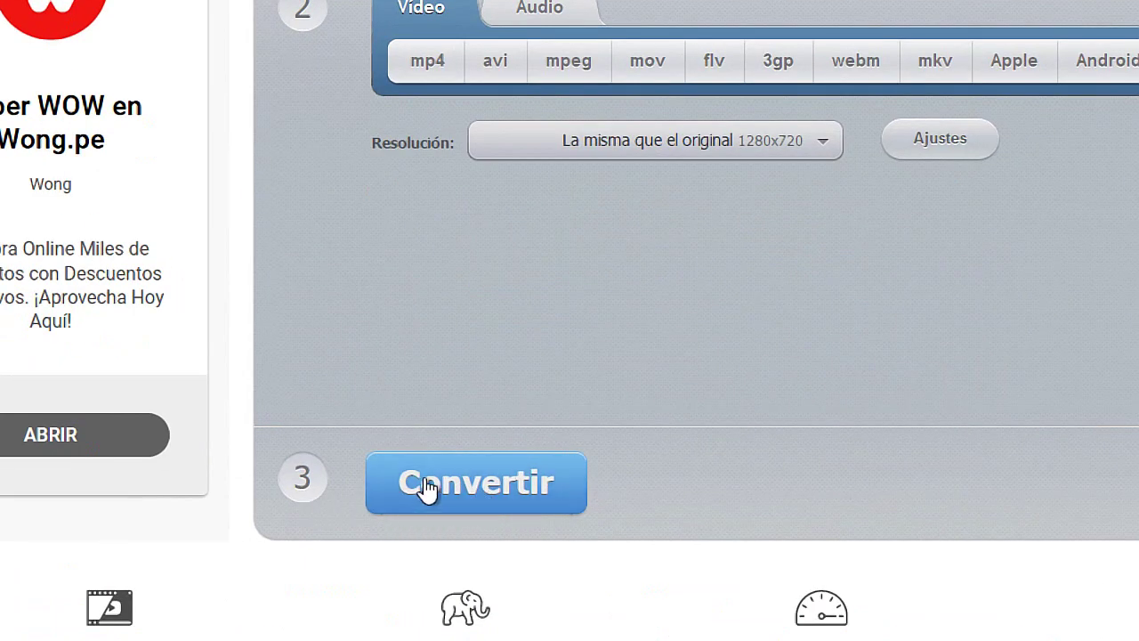
click(427, 488)
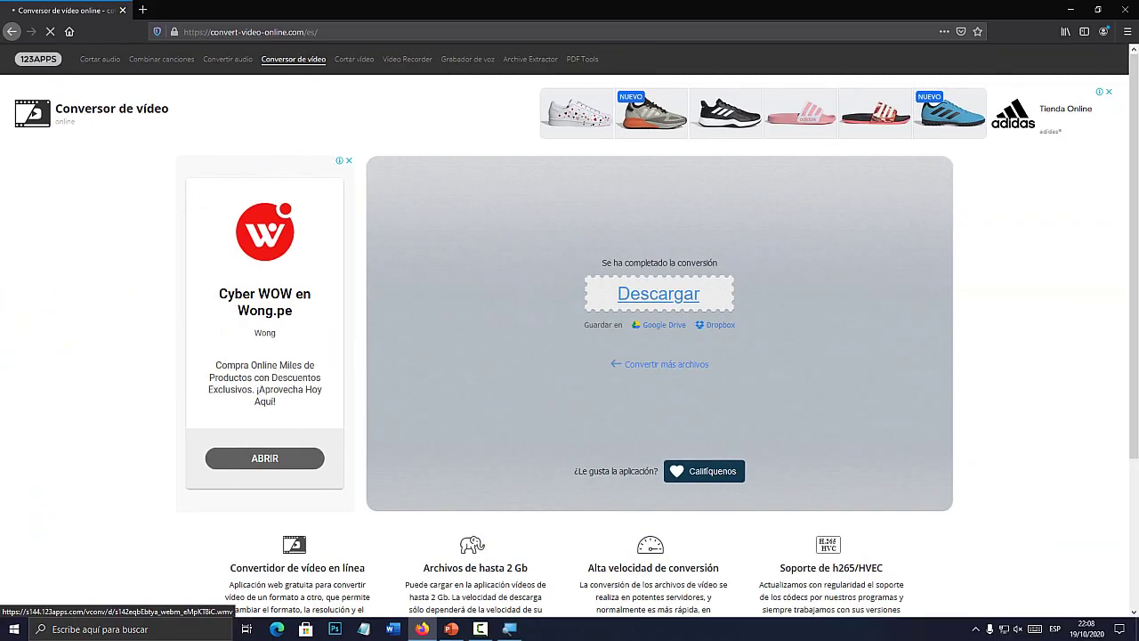
click(693, 310)
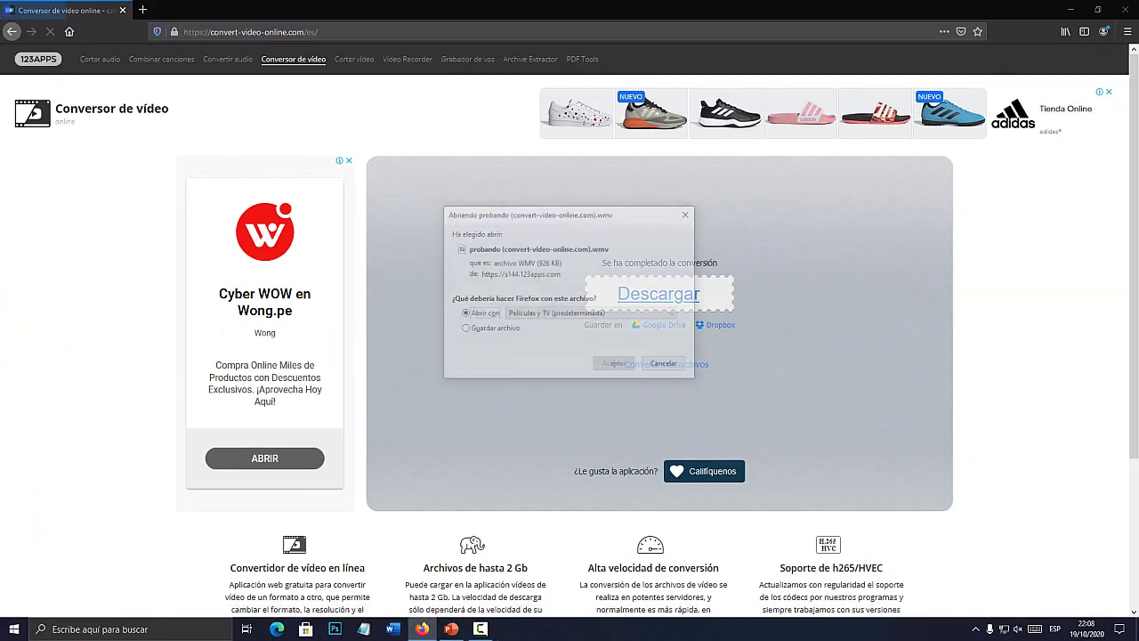
Step: Save probando (convert-video-online.com).wmv and open the Descargas folder holding it
click(463, 329)
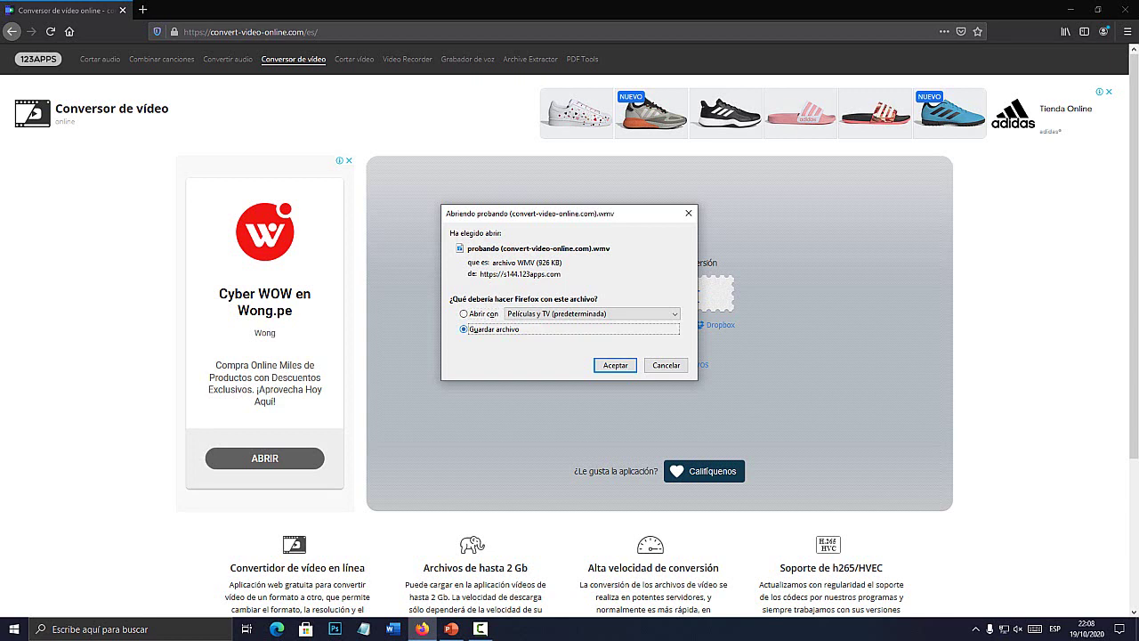
click(615, 365)
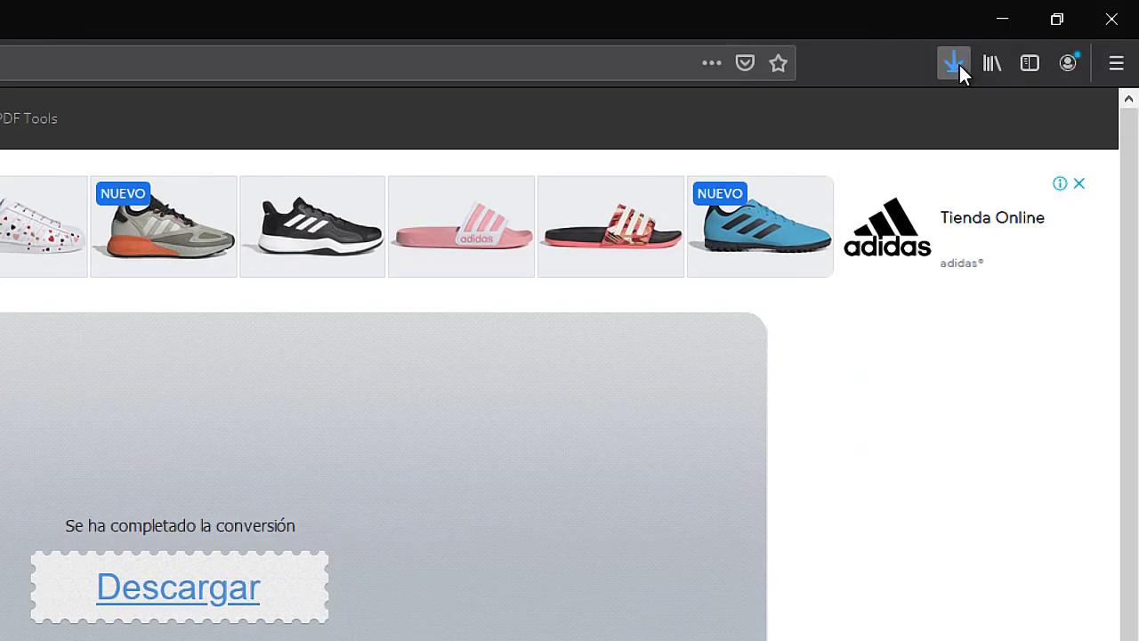
click(956, 66)
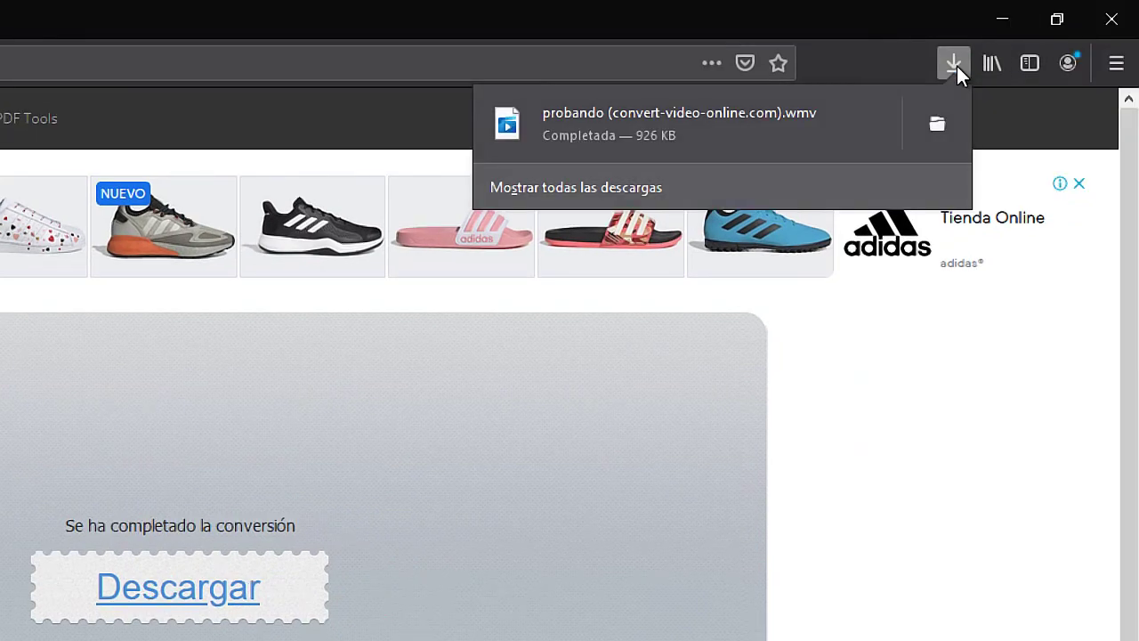
click(945, 130)
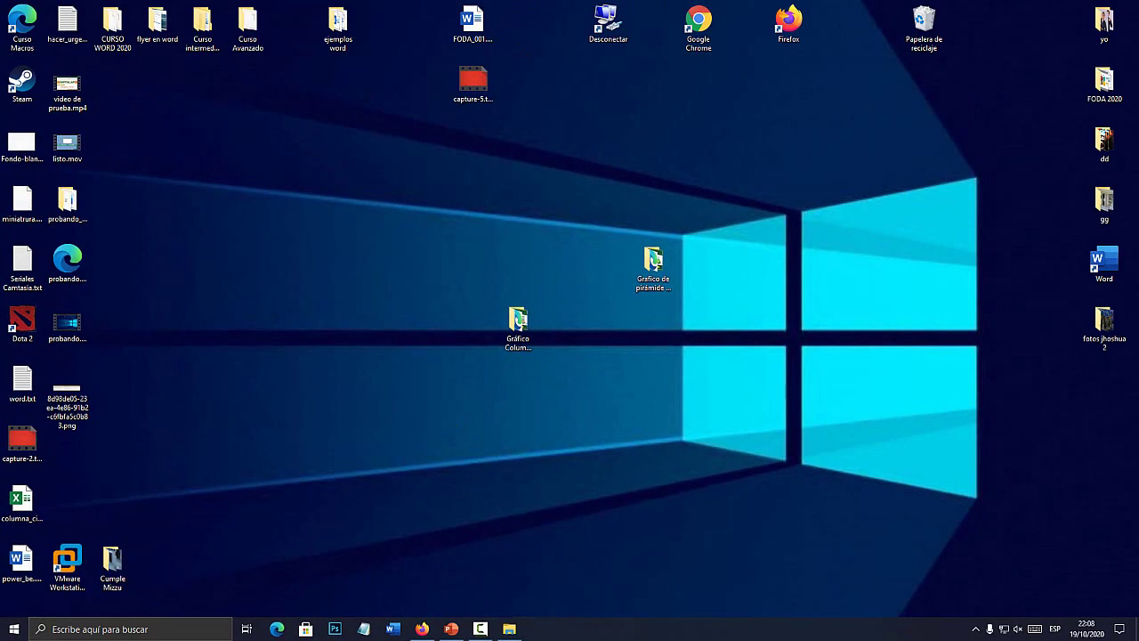
Step: Place the WMV video on the desktop and confirm in Propiedades its type is .wmv
key(ctrl+v)
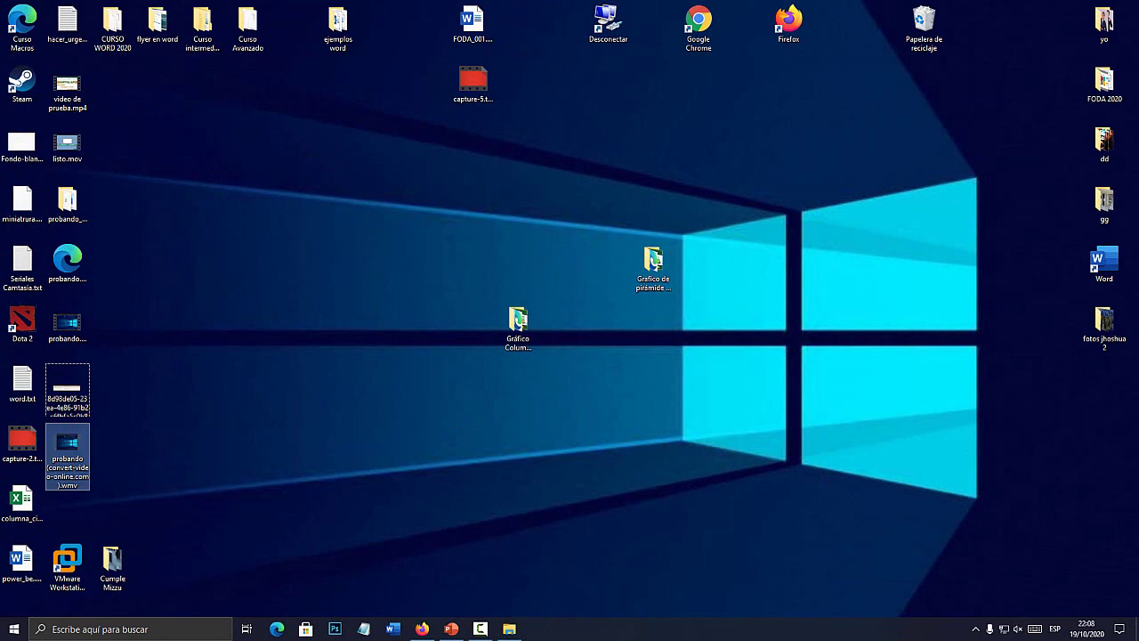
drag(67, 454, 293, 154)
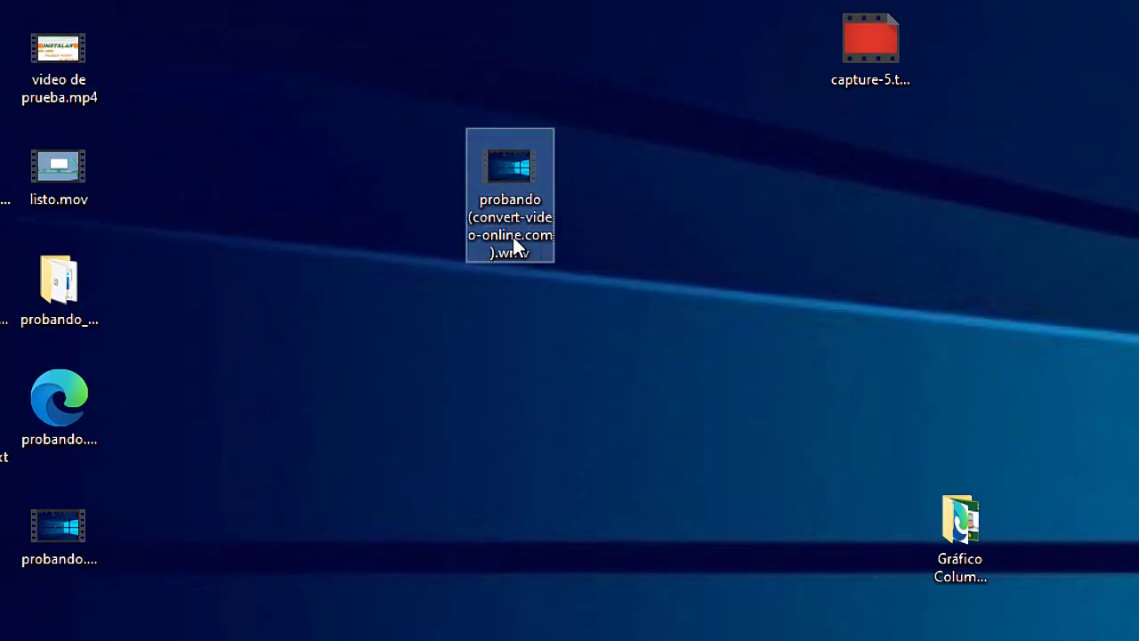
mouse_move(522, 177)
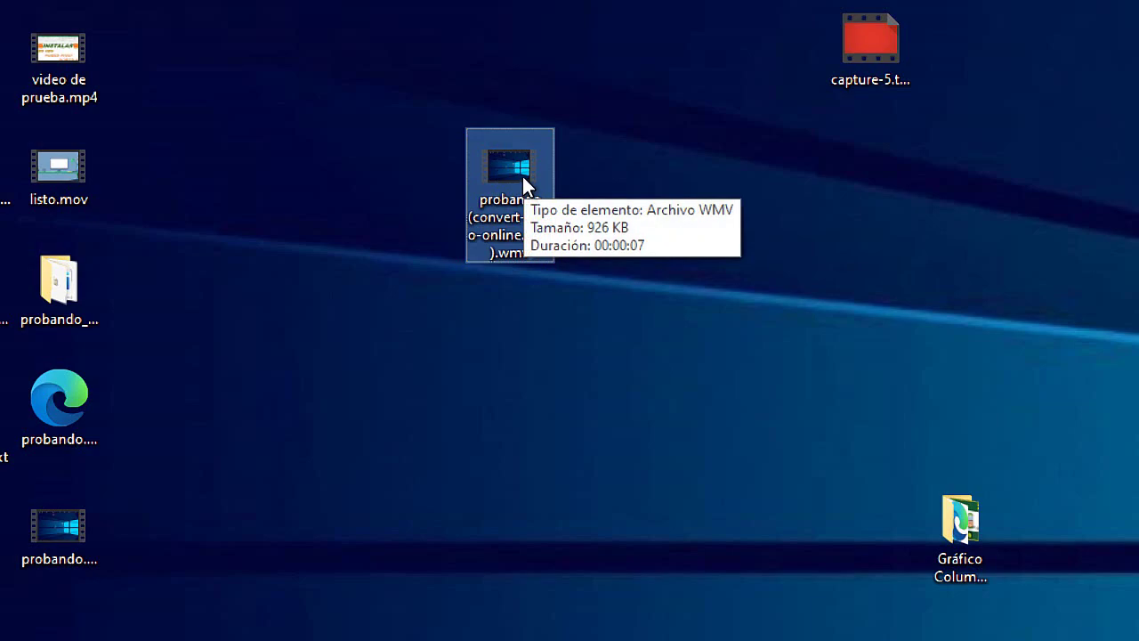
right_click(522, 176)
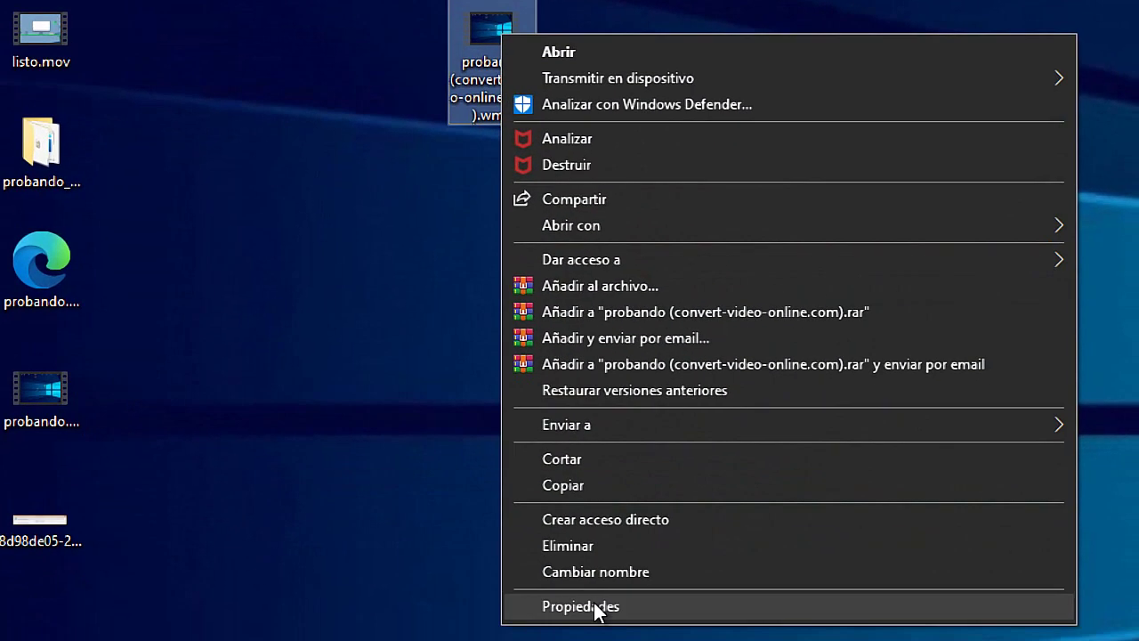
click(617, 604)
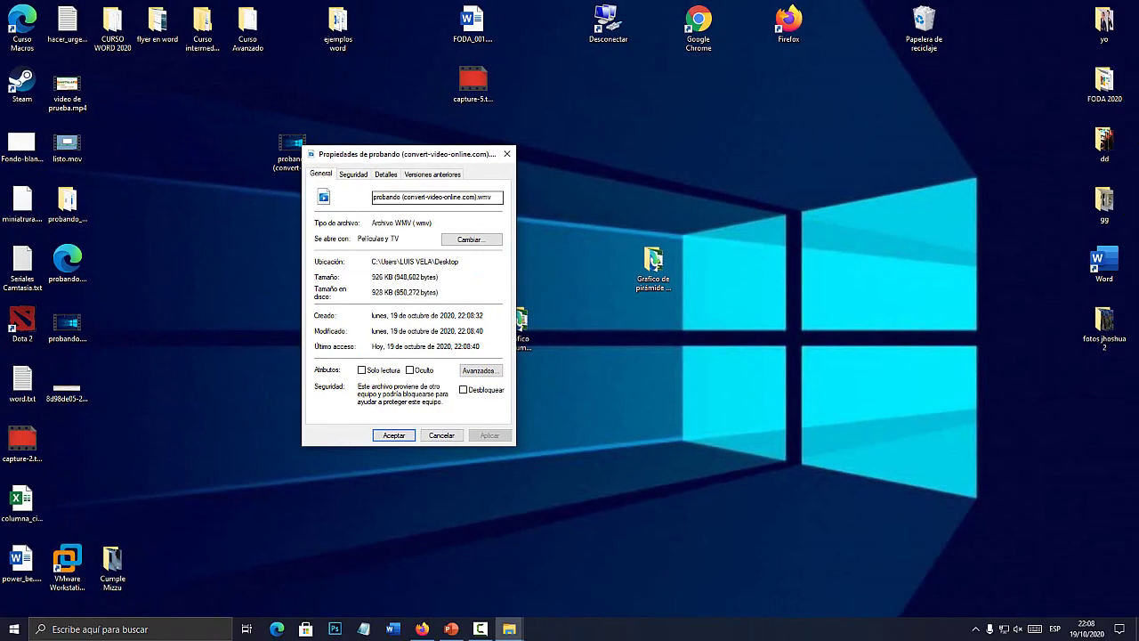
drag(400, 154, 411, 84)
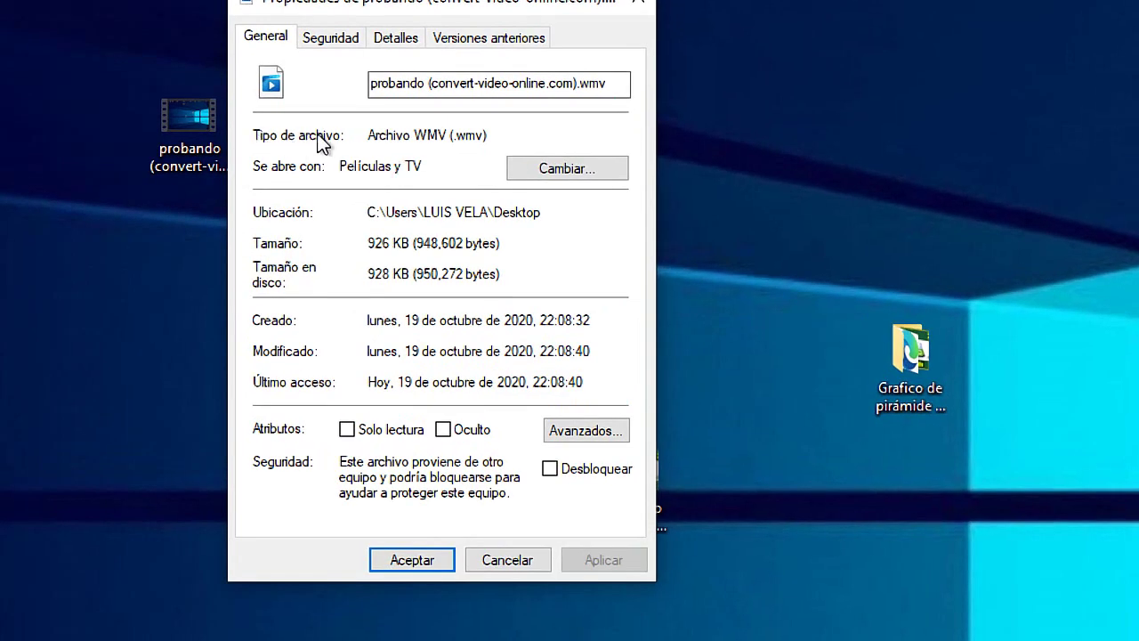
drag(485, 135, 451, 145)
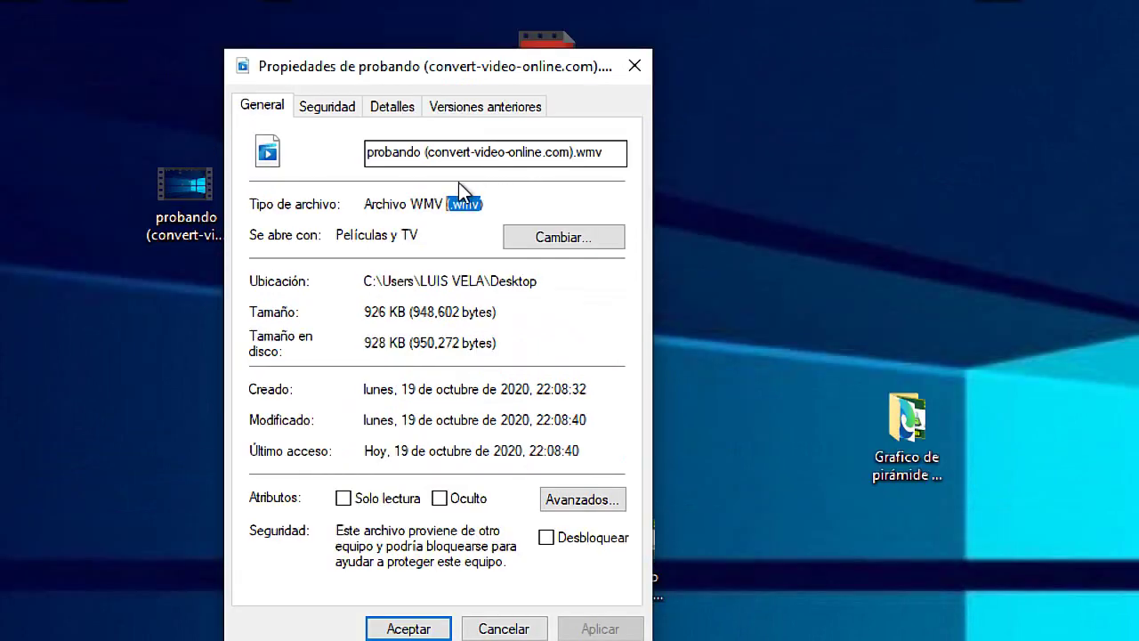
click(637, 59)
Step: Move probando.webm below it and confirm in Propiedades its type is .webm
drag(67, 322, 293, 267)
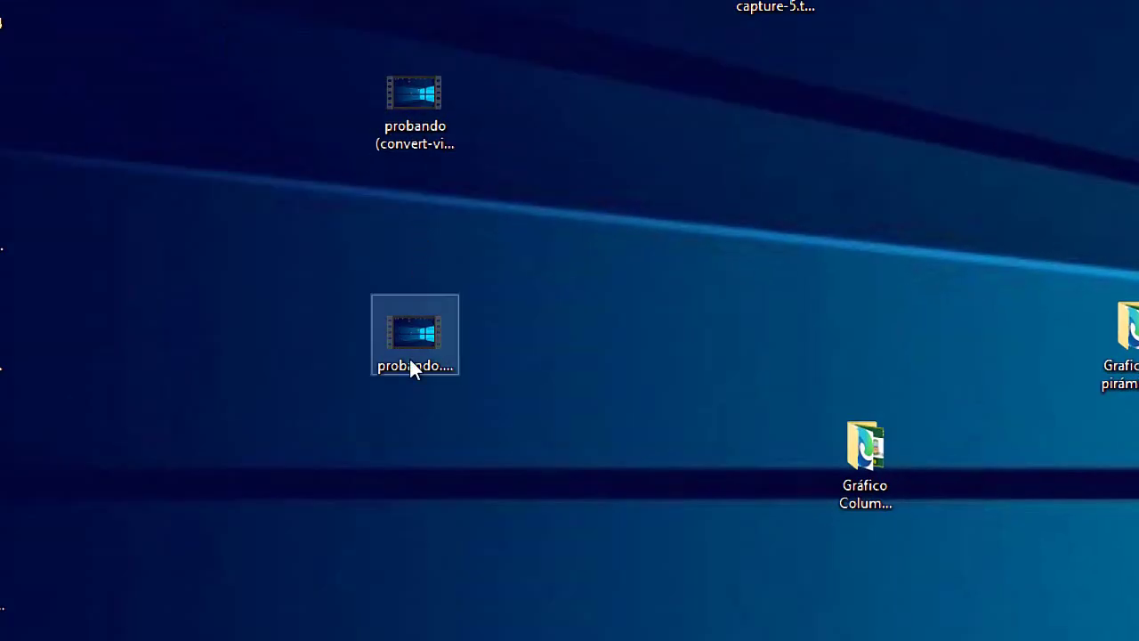
right_click(409, 357)
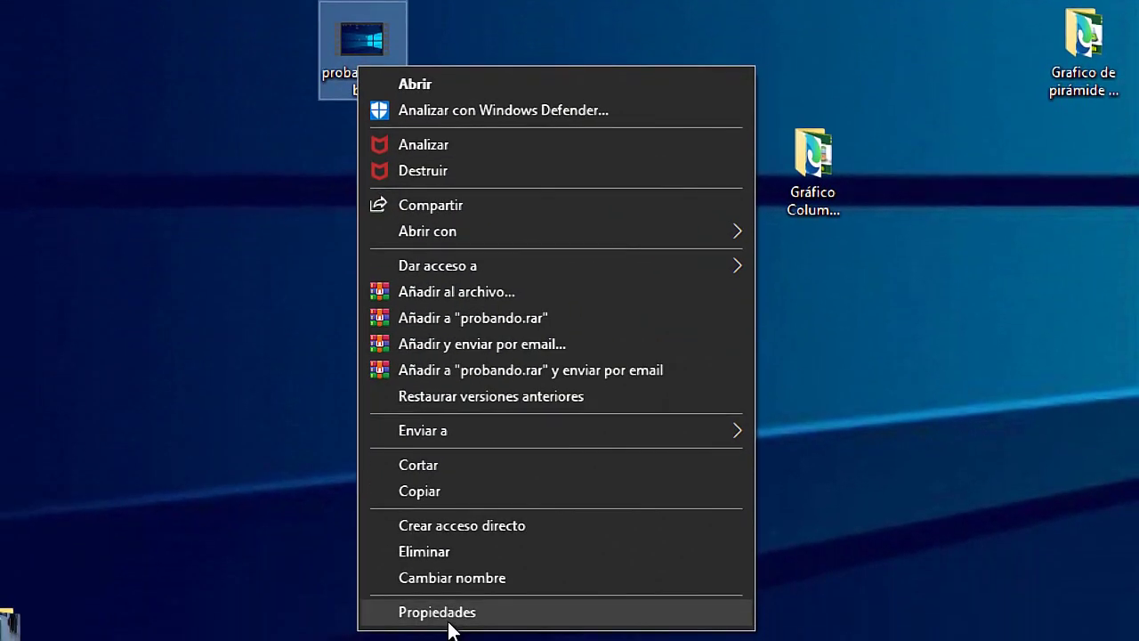
click(458, 614)
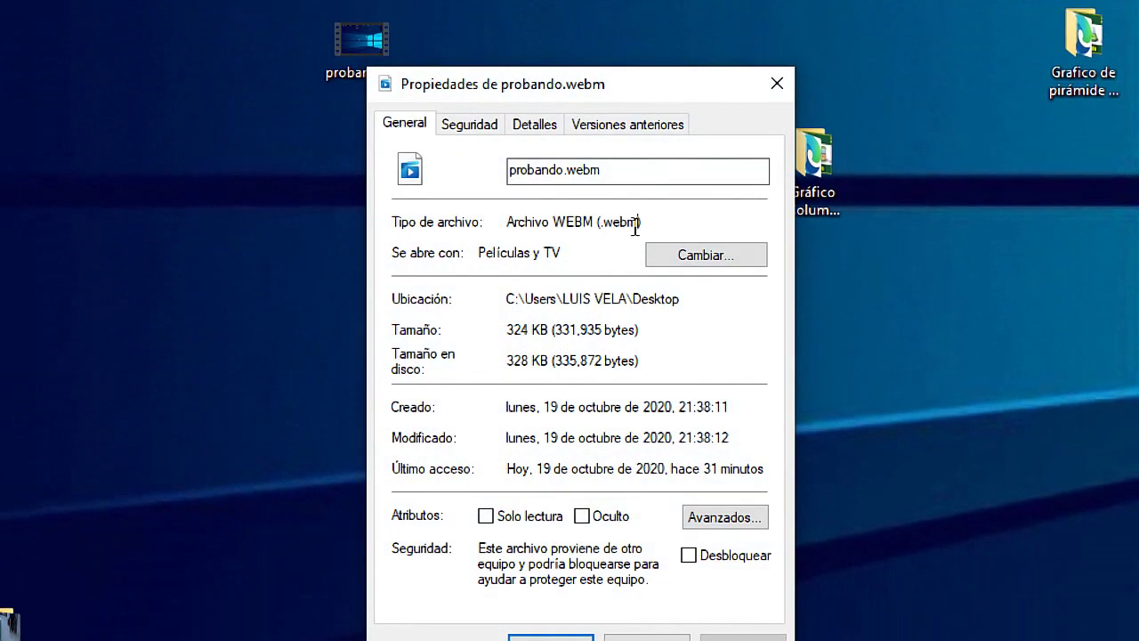
drag(636, 227, 602, 223)
click(783, 77)
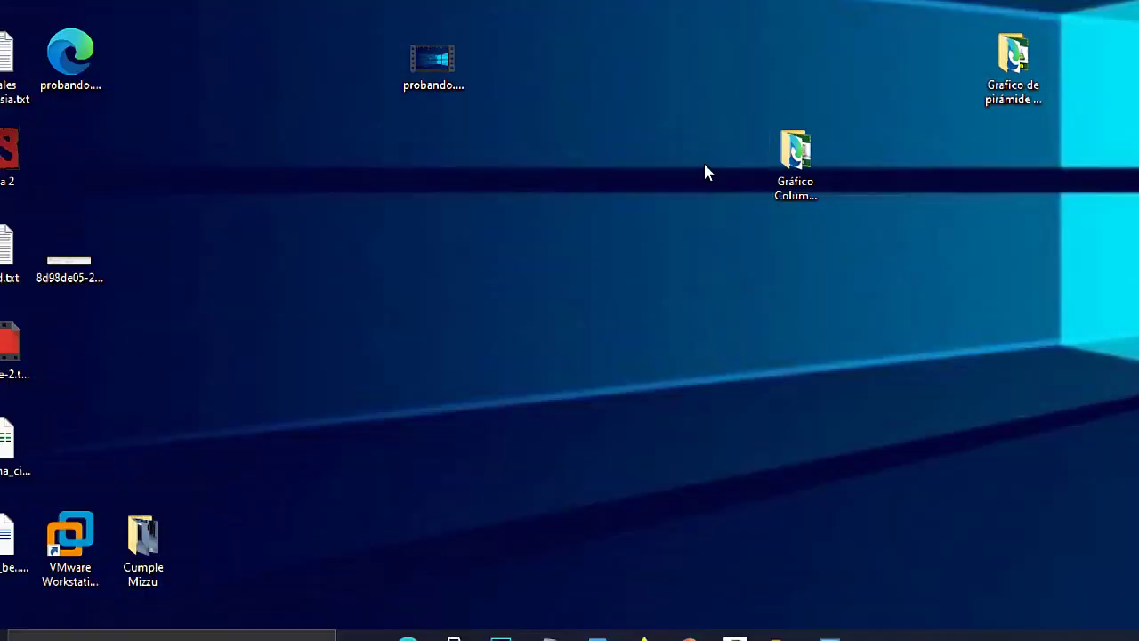
Step: Insert probando (convert-video-online.com).wmv from the Desktop via Insertar > Vídeo > Vídeo en Mi PC
click(451, 629)
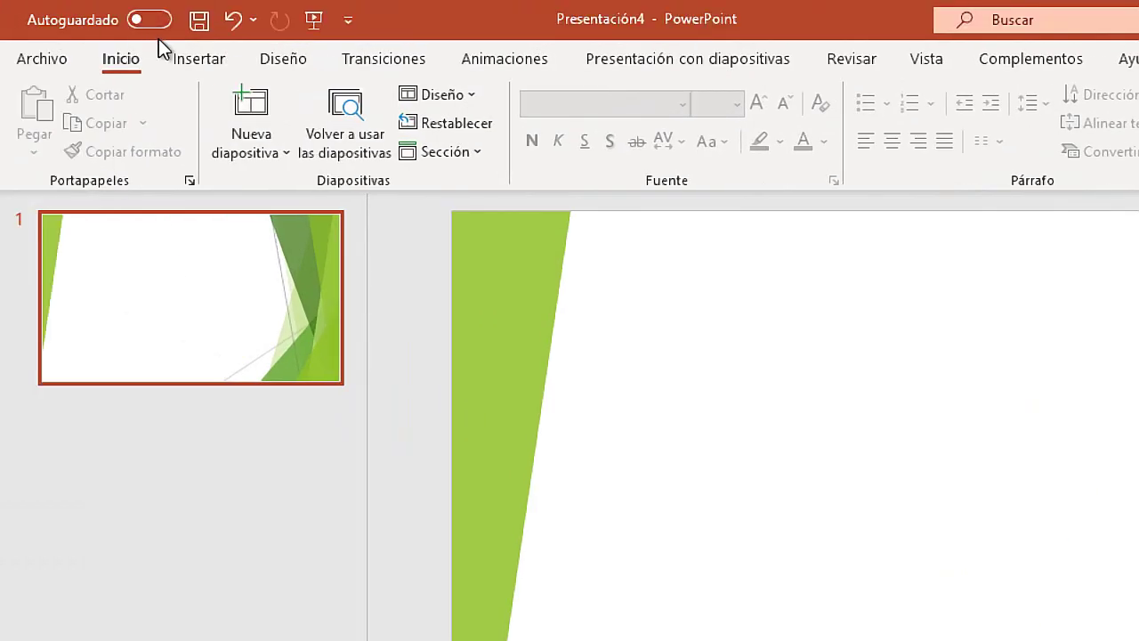
click(96, 32)
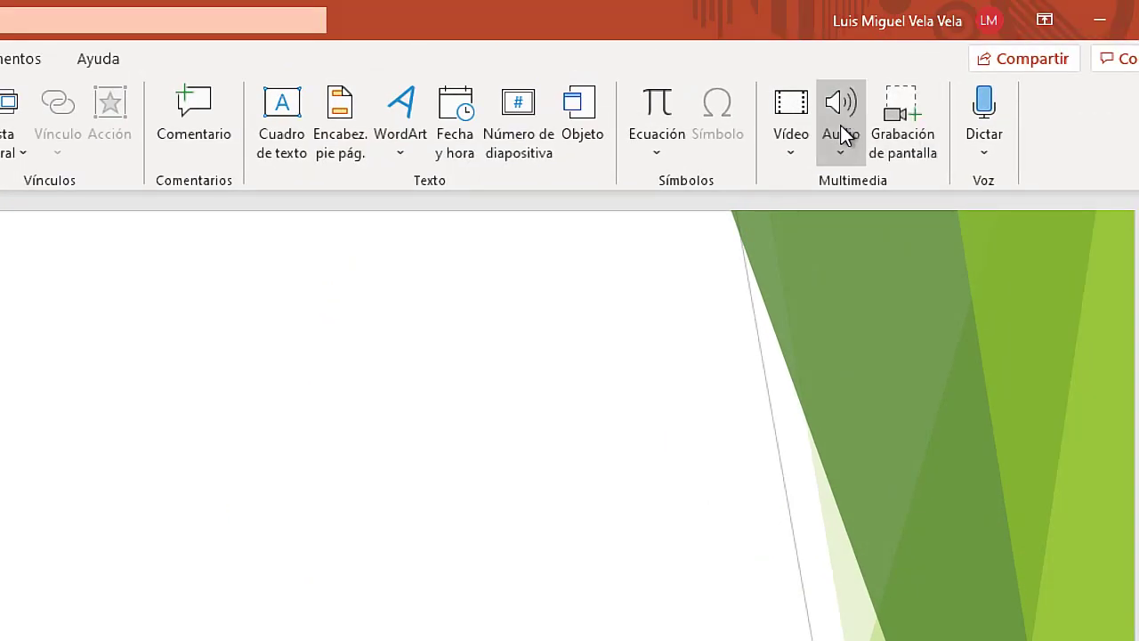
click(919, 76)
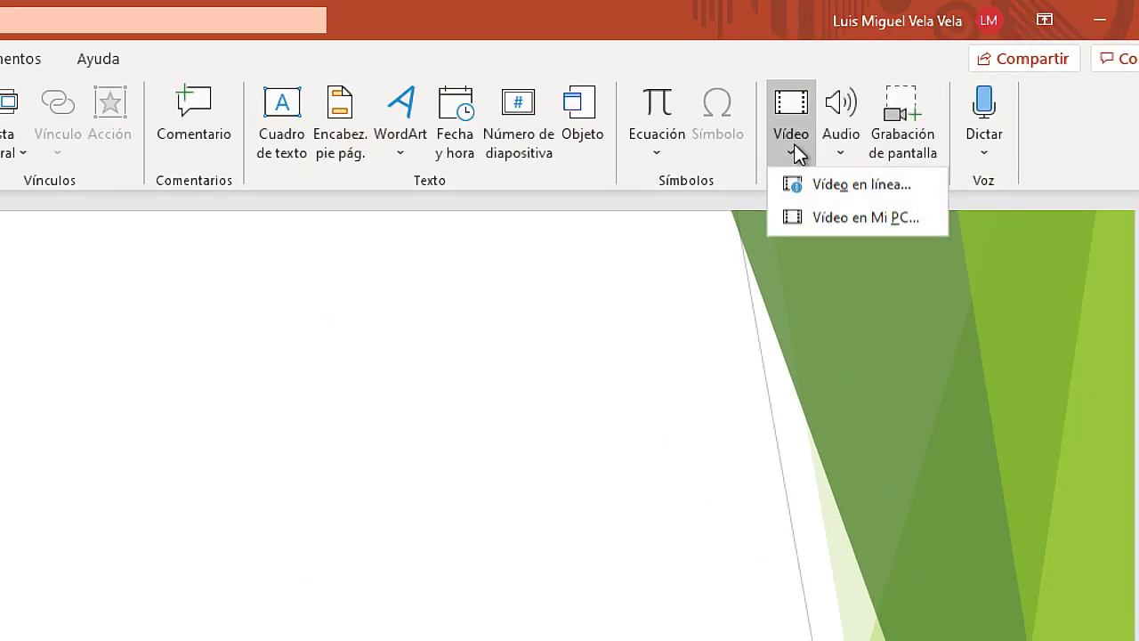
click(878, 218)
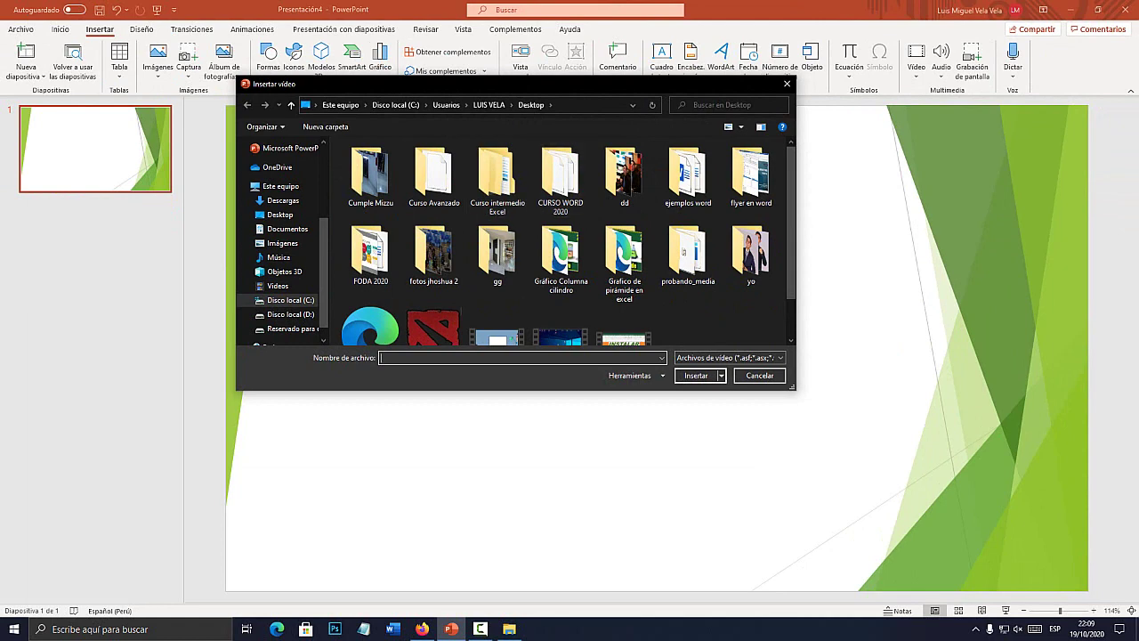
scroll(587, 294, down, 1)
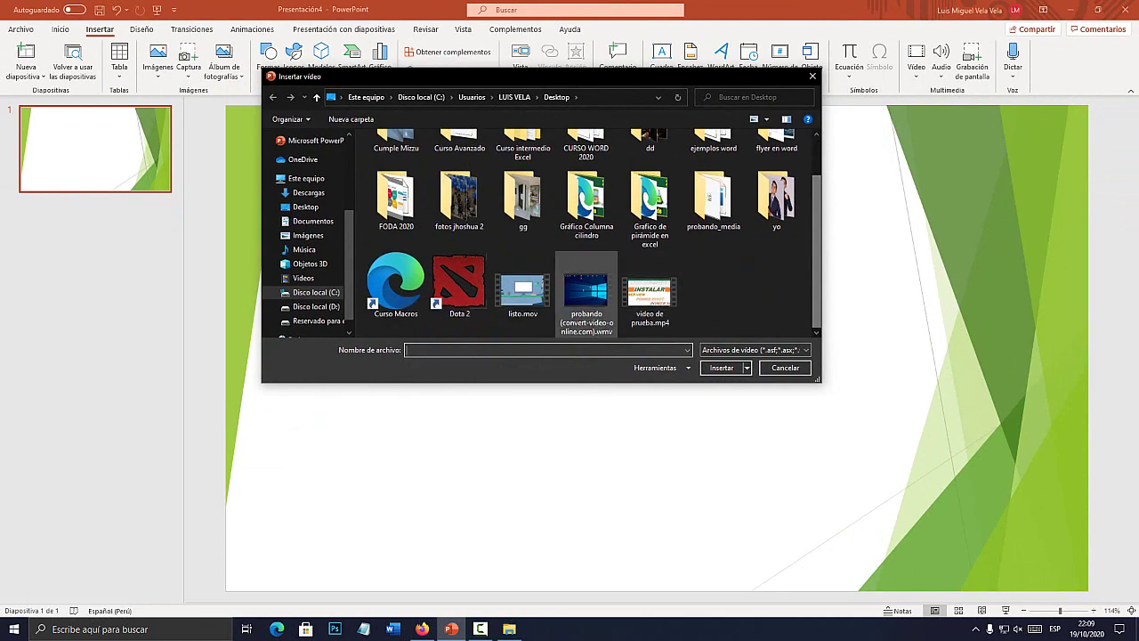
click(594, 298)
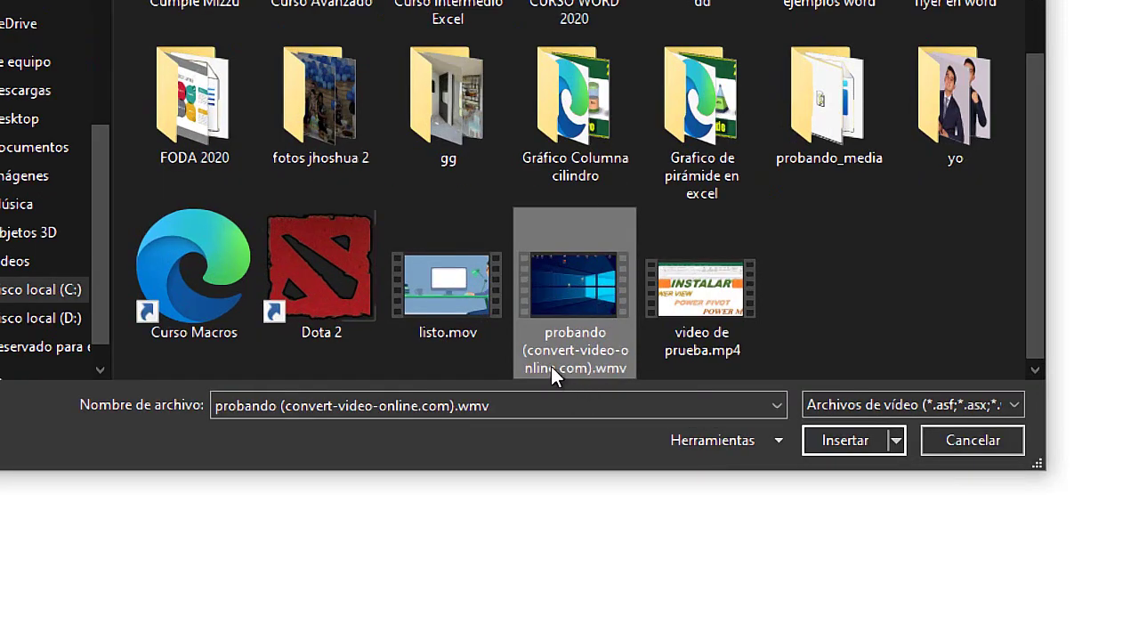
double_click(580, 276)
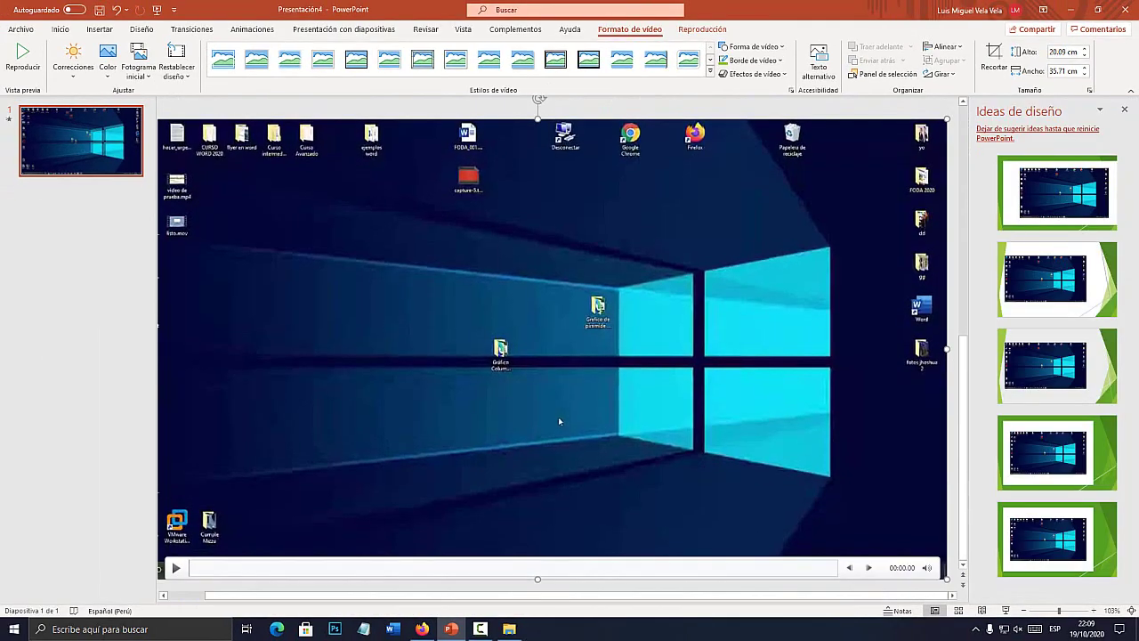
Step: Shrink the video to 11.2 × 19.91 cm, move it near the slide centre, and play it
drag(171, 121, 534, 318)
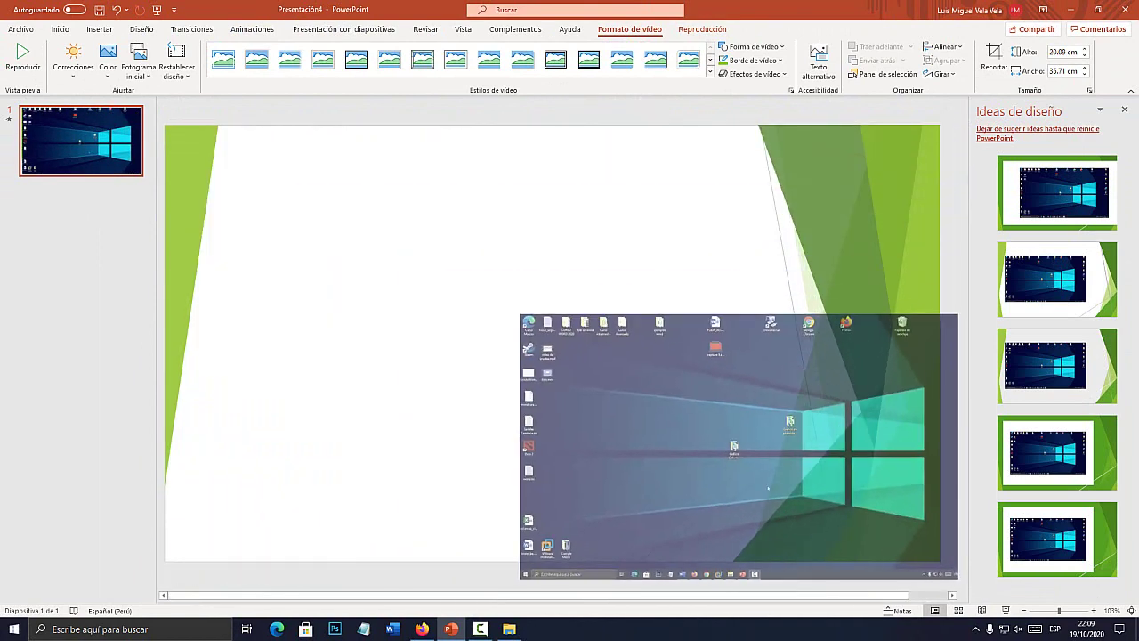
drag(743, 448, 487, 263)
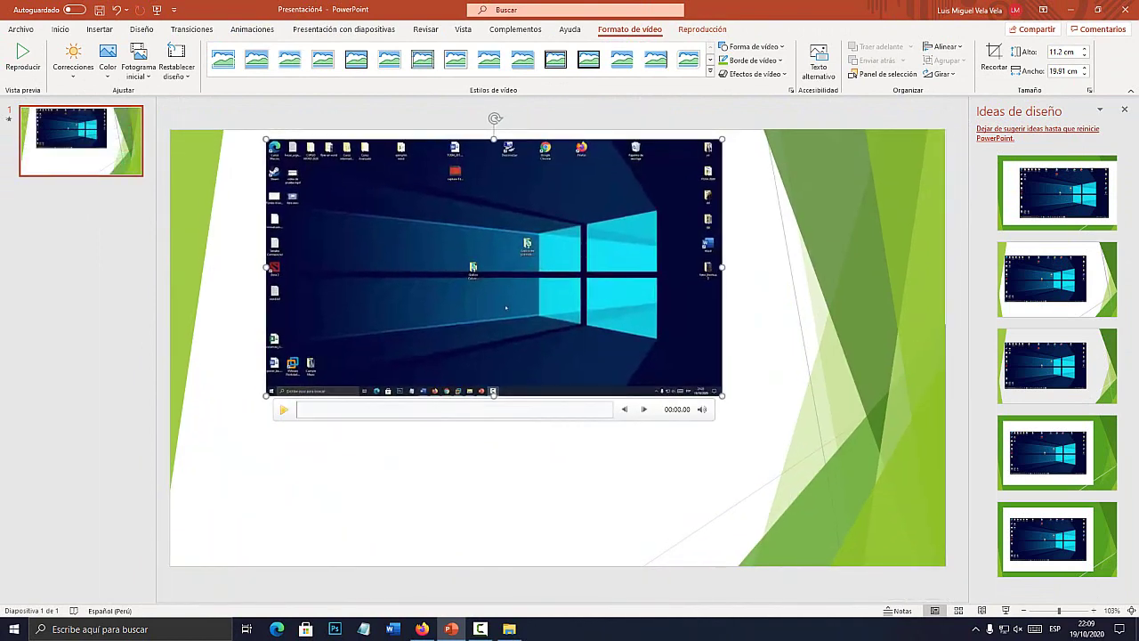
key(alt+p)
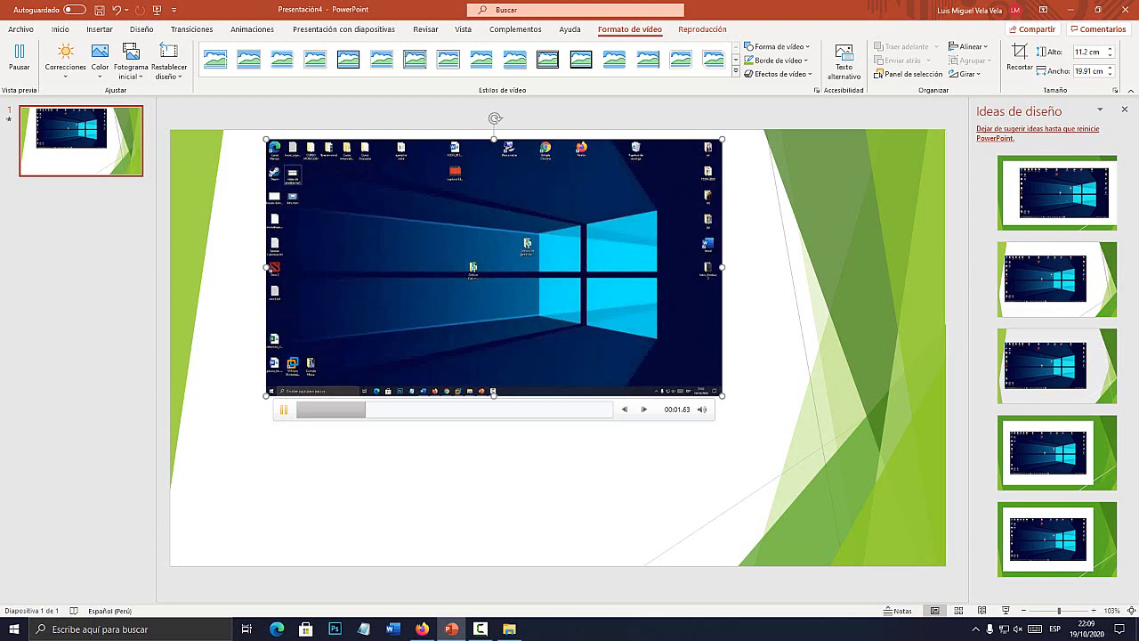
mouse_move(502, 326)
mouse_down()
mouse_move(566, 383)
mouse_move(512, 376)
mouse_up()
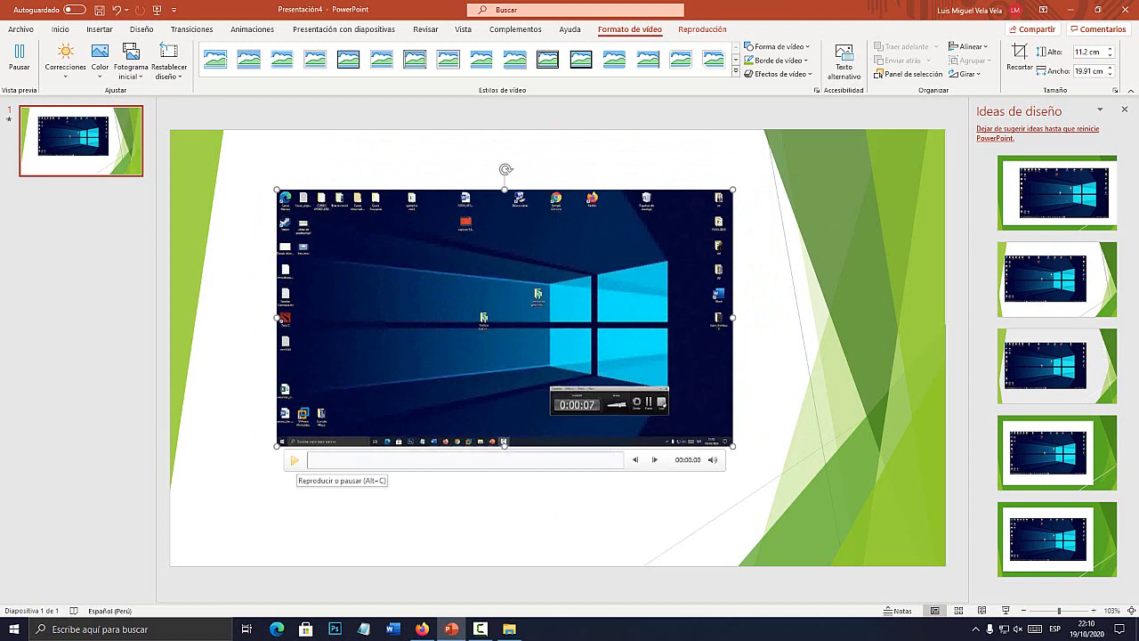
drag(560, 383, 513, 393)
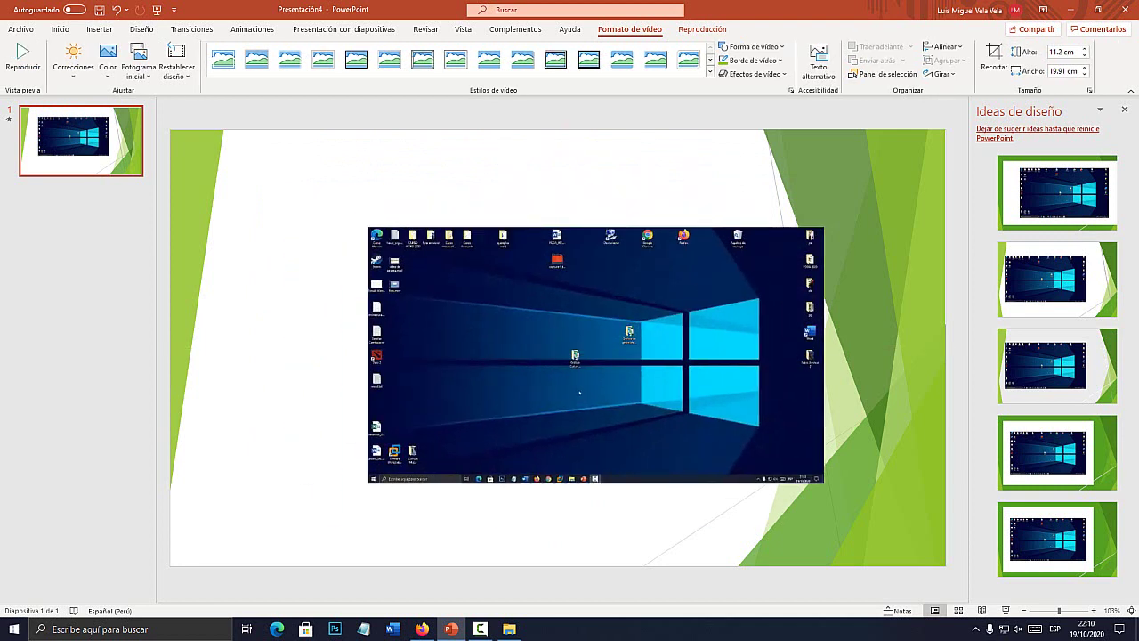
click(514, 394)
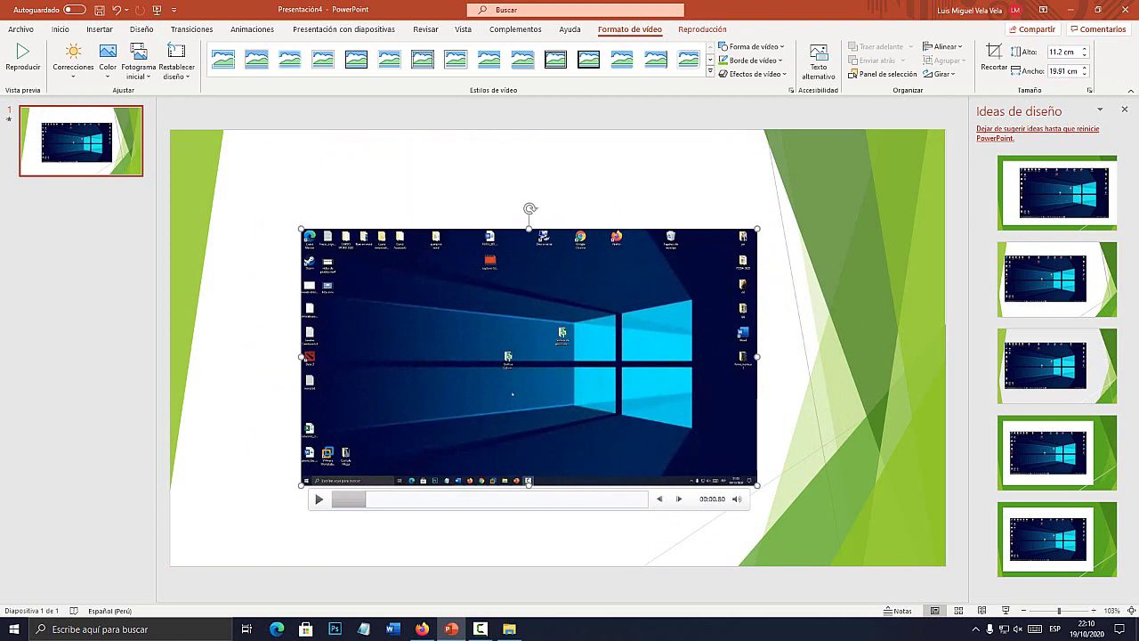
click(479, 629)
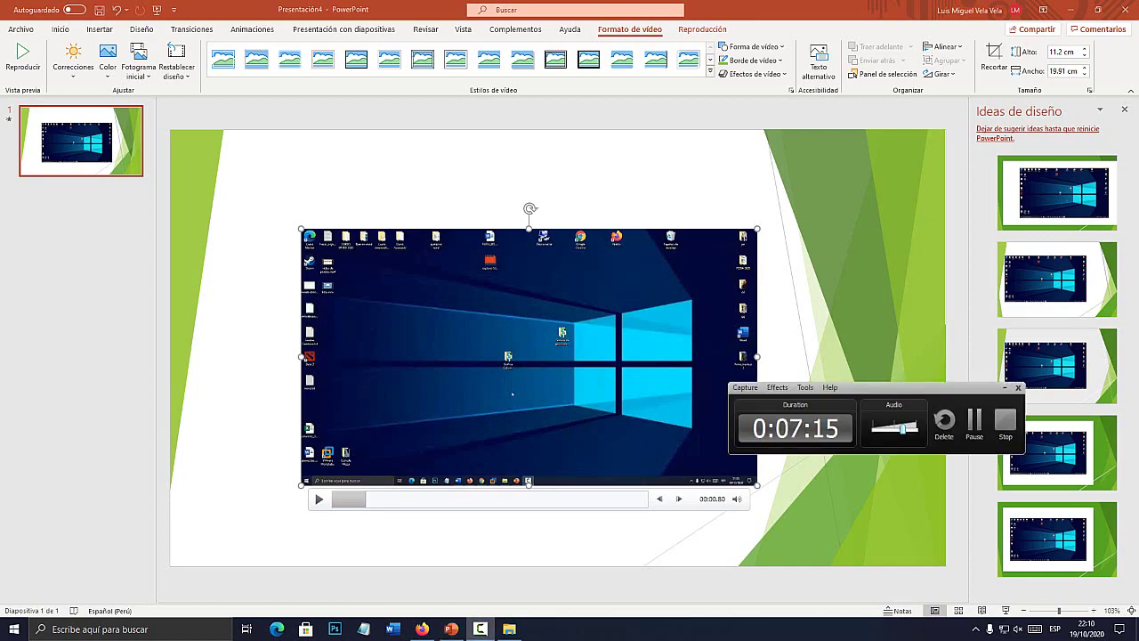